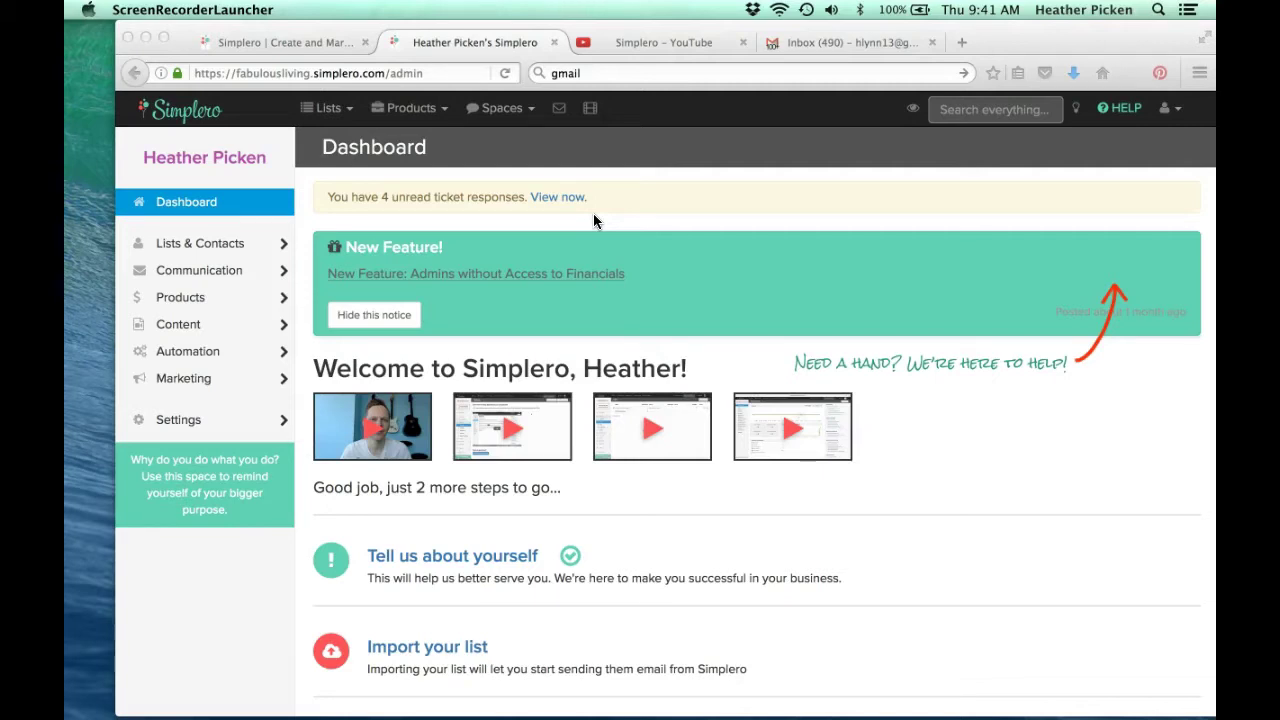
Step: Start a new contact list in the lists section and name it "free offer"
left_click(178, 246)
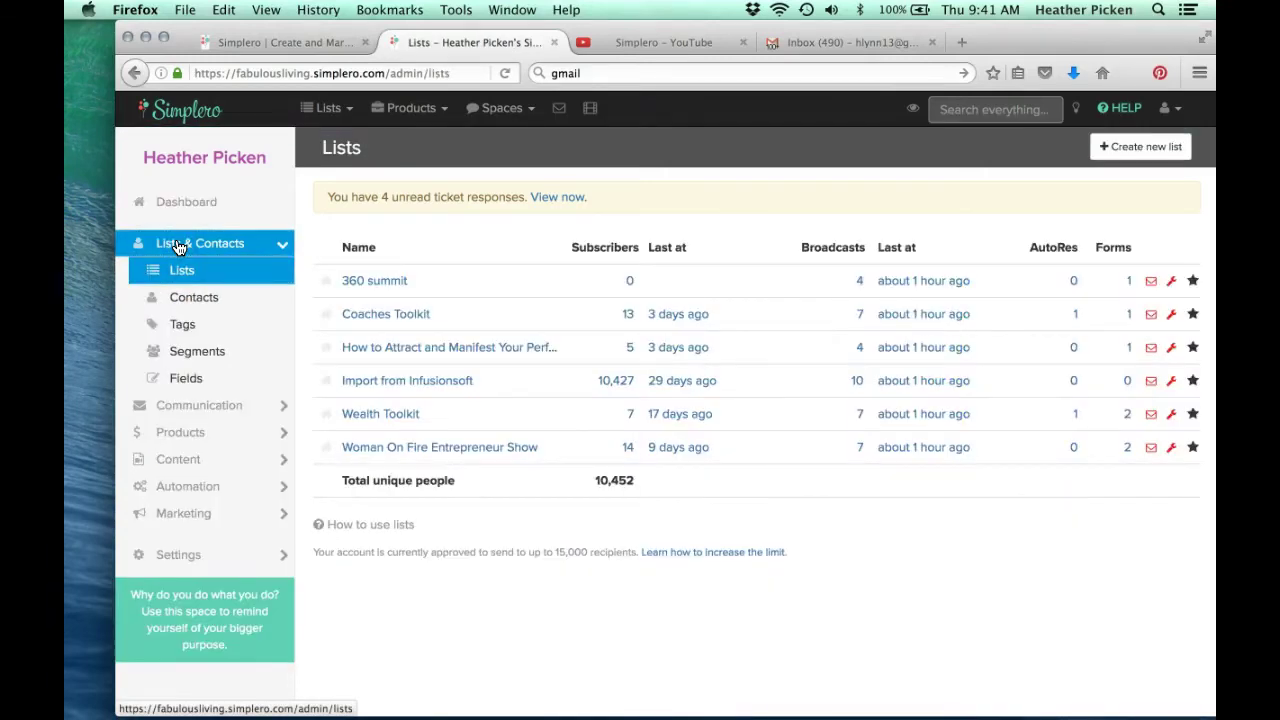
left_click(621, 603)
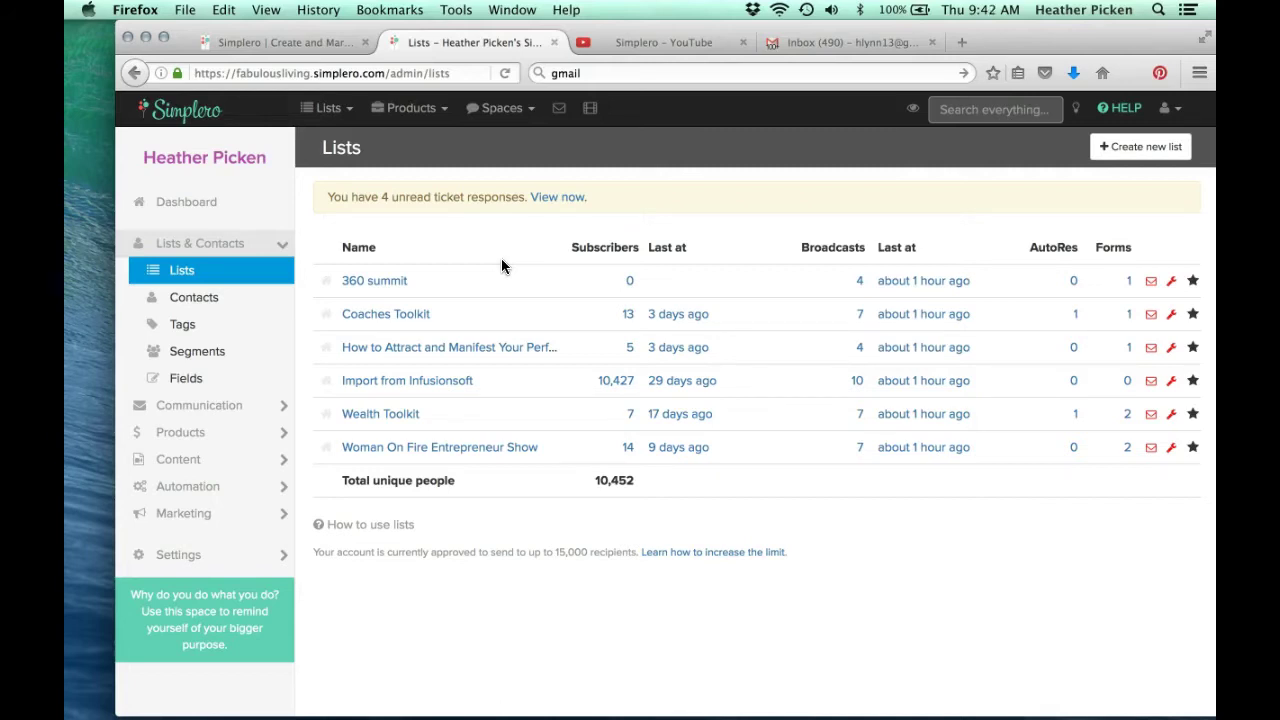
left_click(1145, 150)
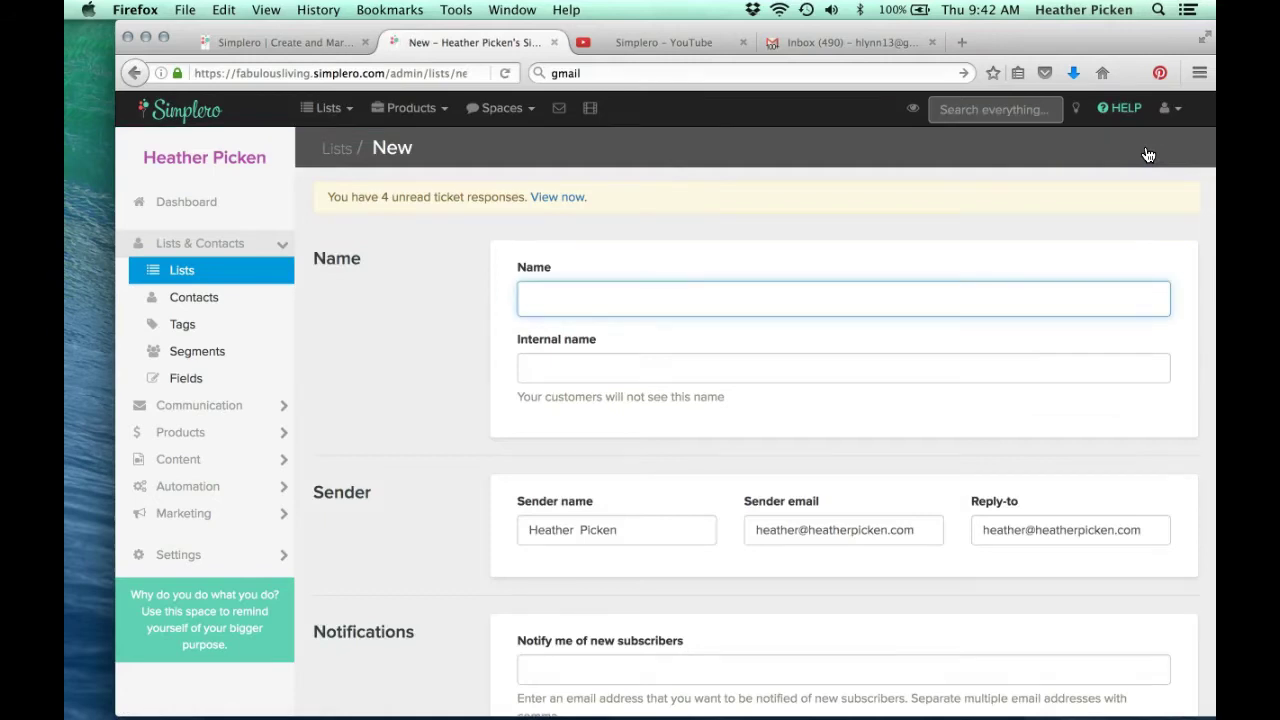
type("free offer")
scroll(1063, 354, "down", 3)
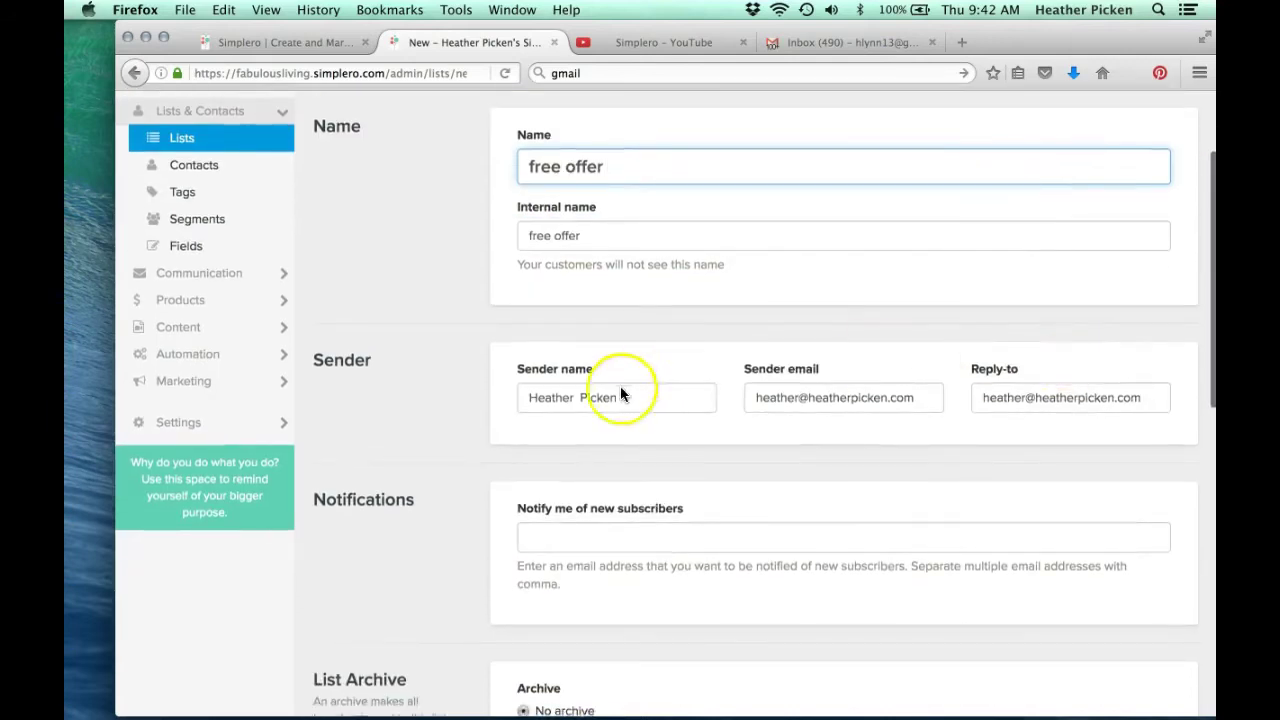
Step: Enter the support e-mail address as the recipient of new subscriber notifications
left_click(657, 392)
scroll(657, 392, "down", 3)
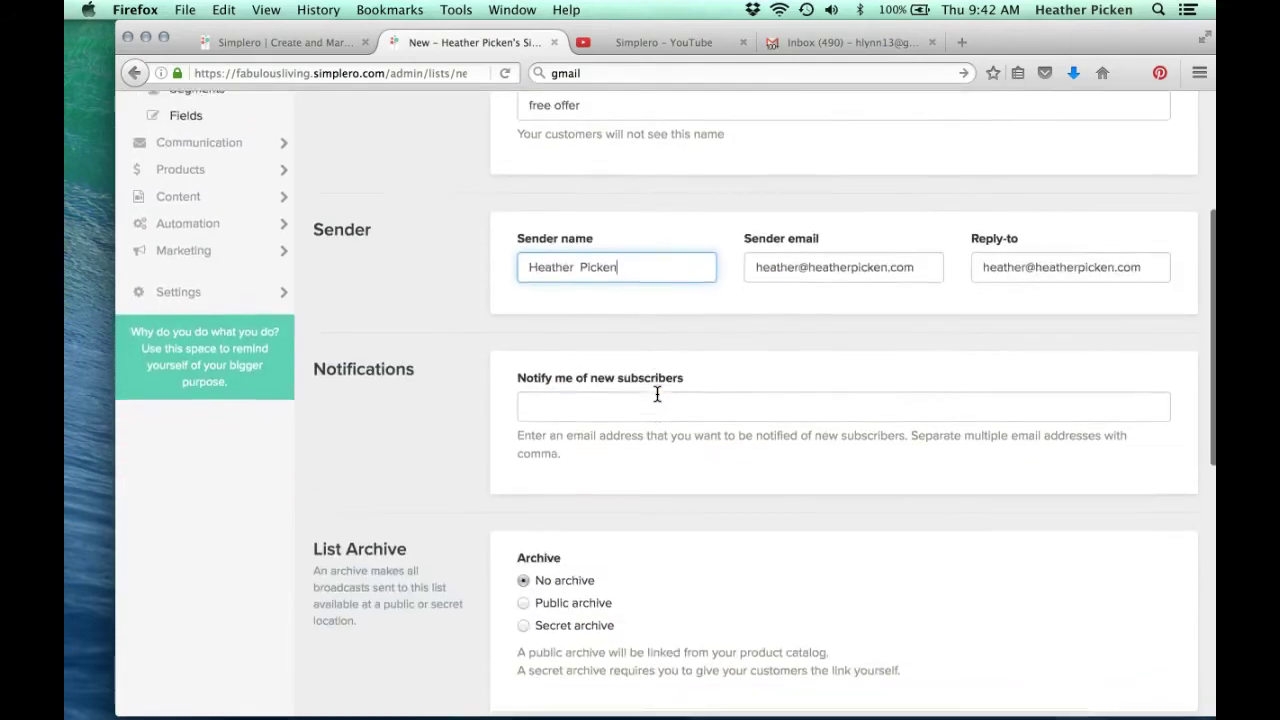
left_click(581, 380)
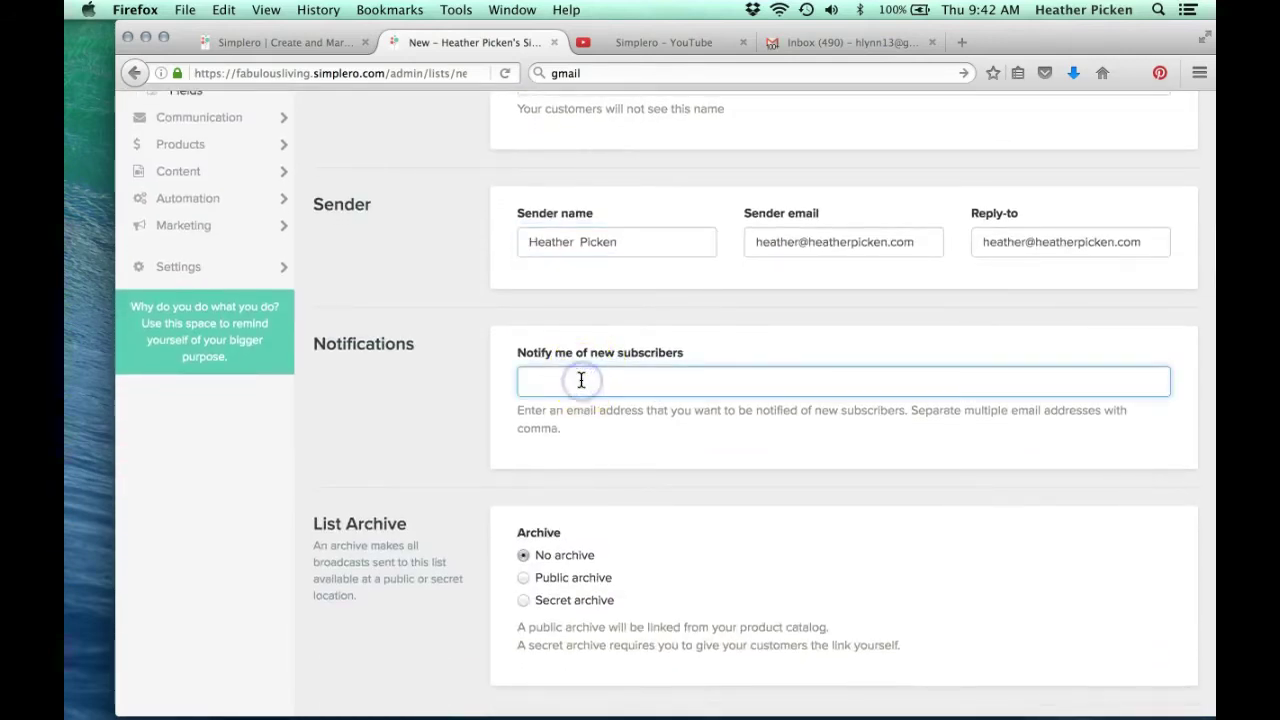
type("su")
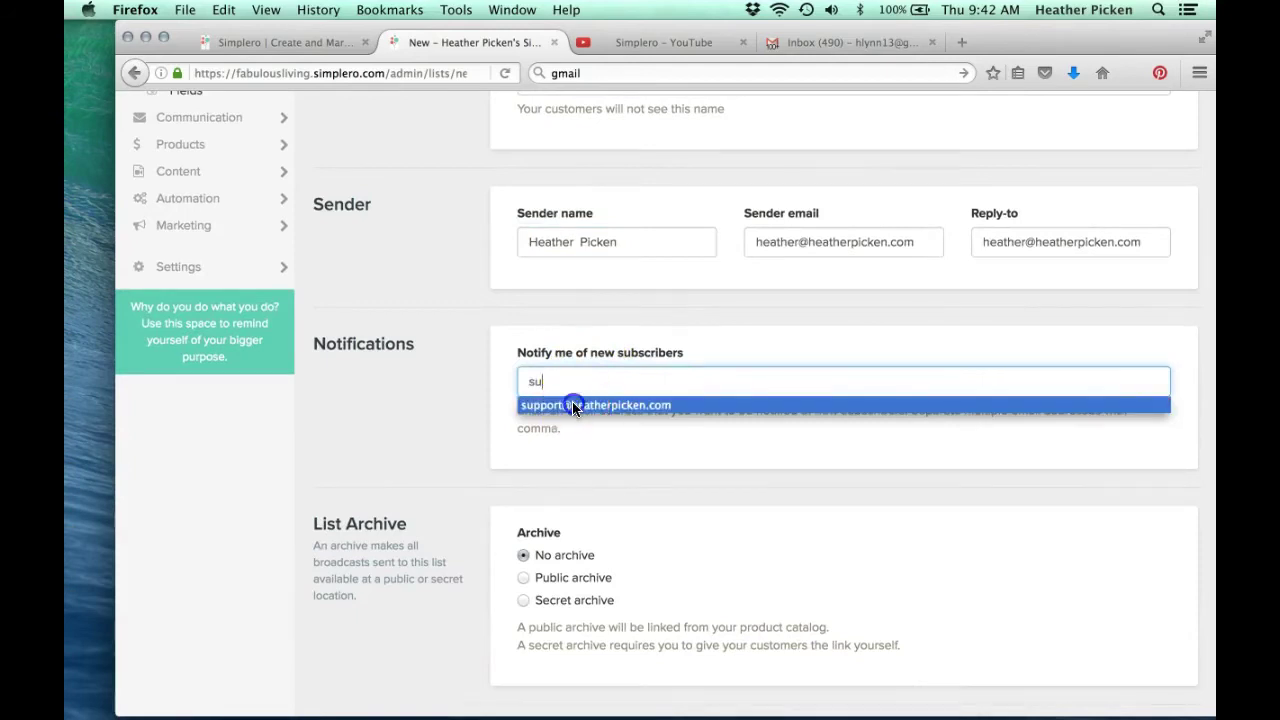
left_click(572, 404)
triple_click(637, 381)
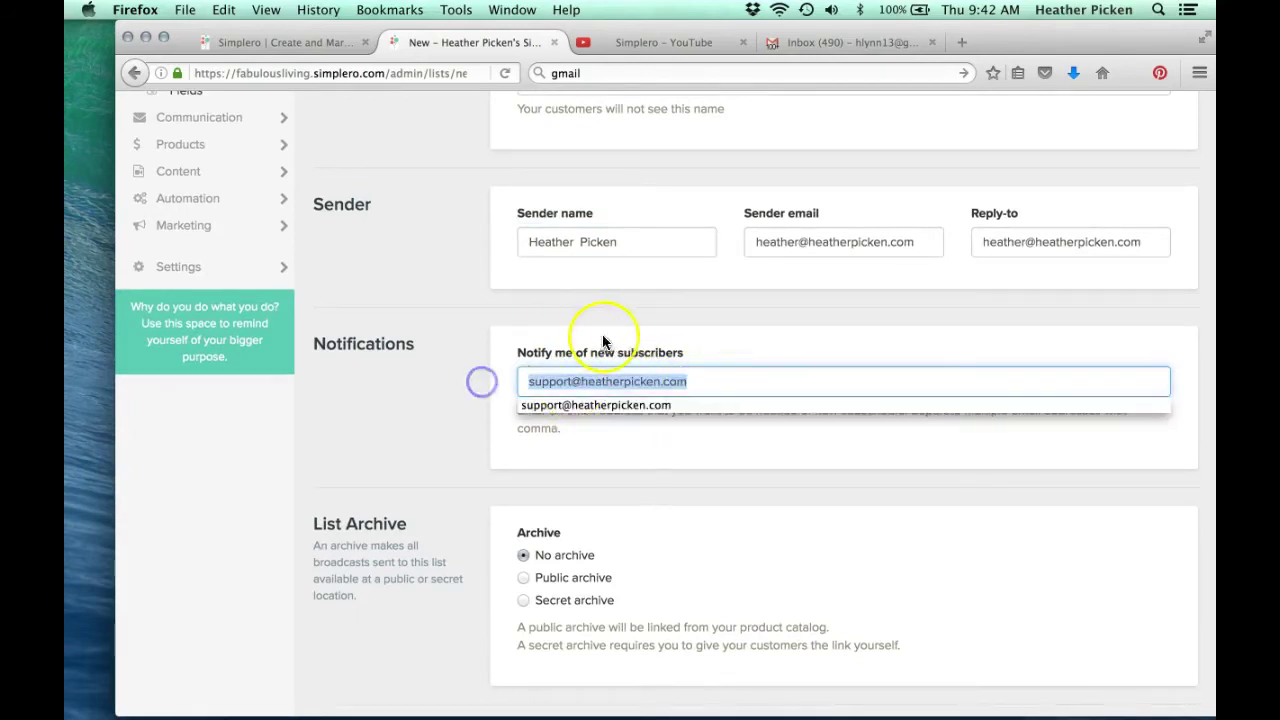
left_click(626, 445)
Step: Review the archive, subject prefix and footer options, leave them at their defaults and create the list
scroll(627, 430, "down", 3)
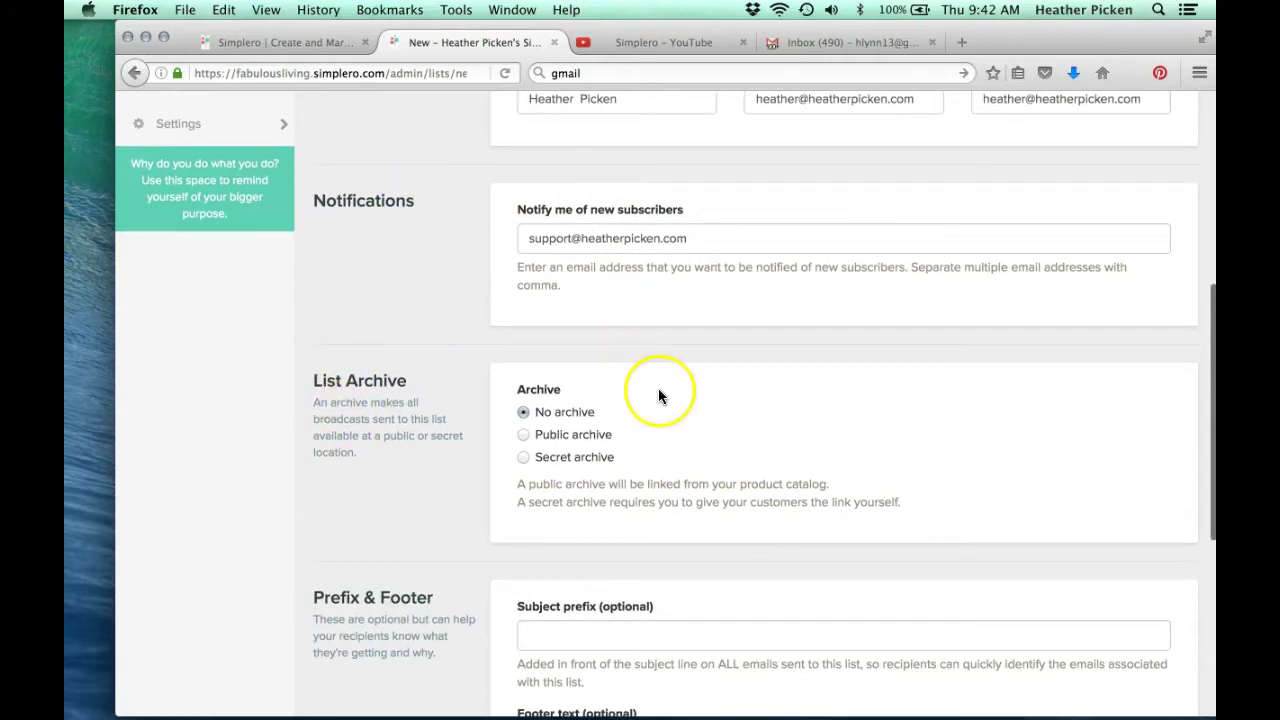
scroll(657, 399, "down", 2)
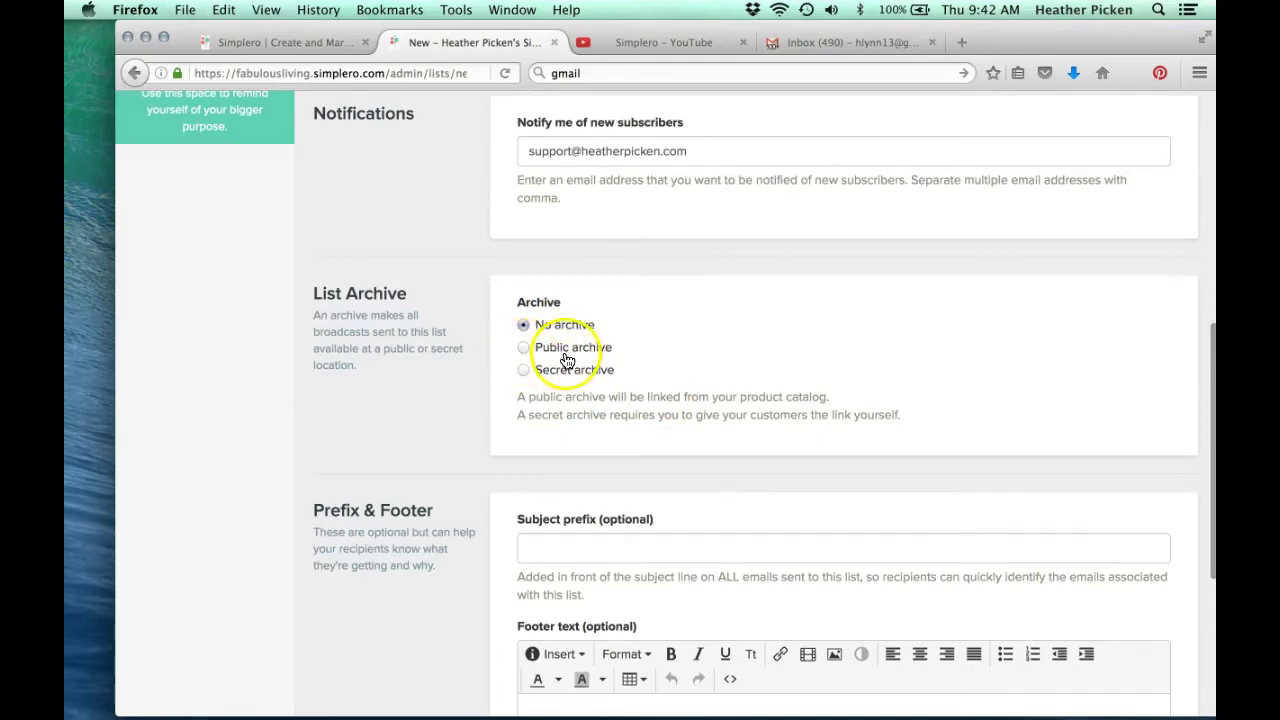
scroll(715, 368, "down", 4)
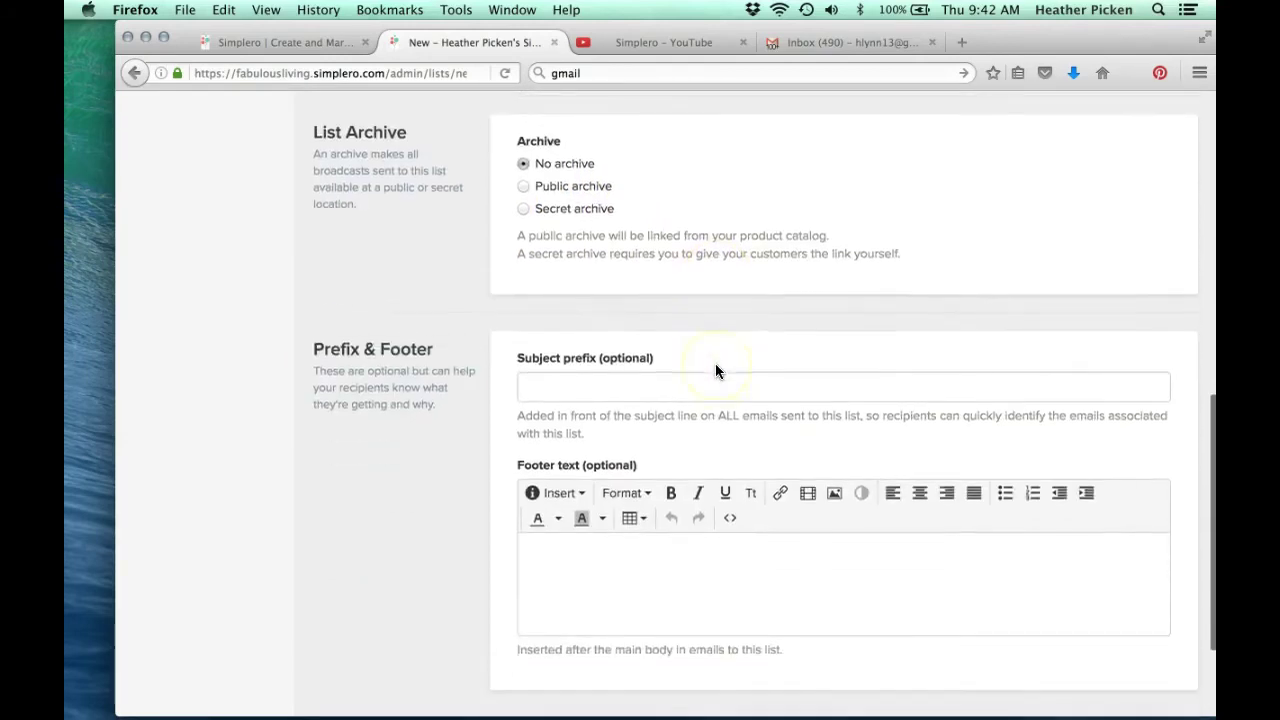
scroll(715, 368, "down", 3)
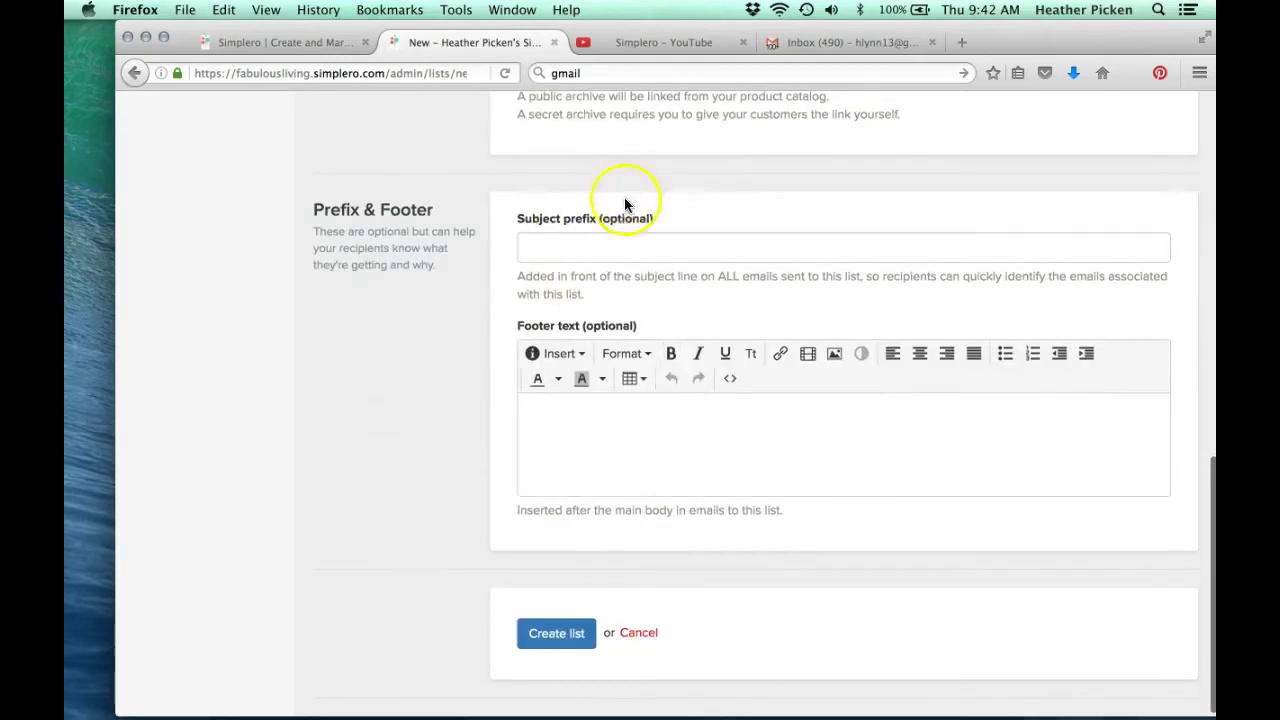
left_click(590, 250)
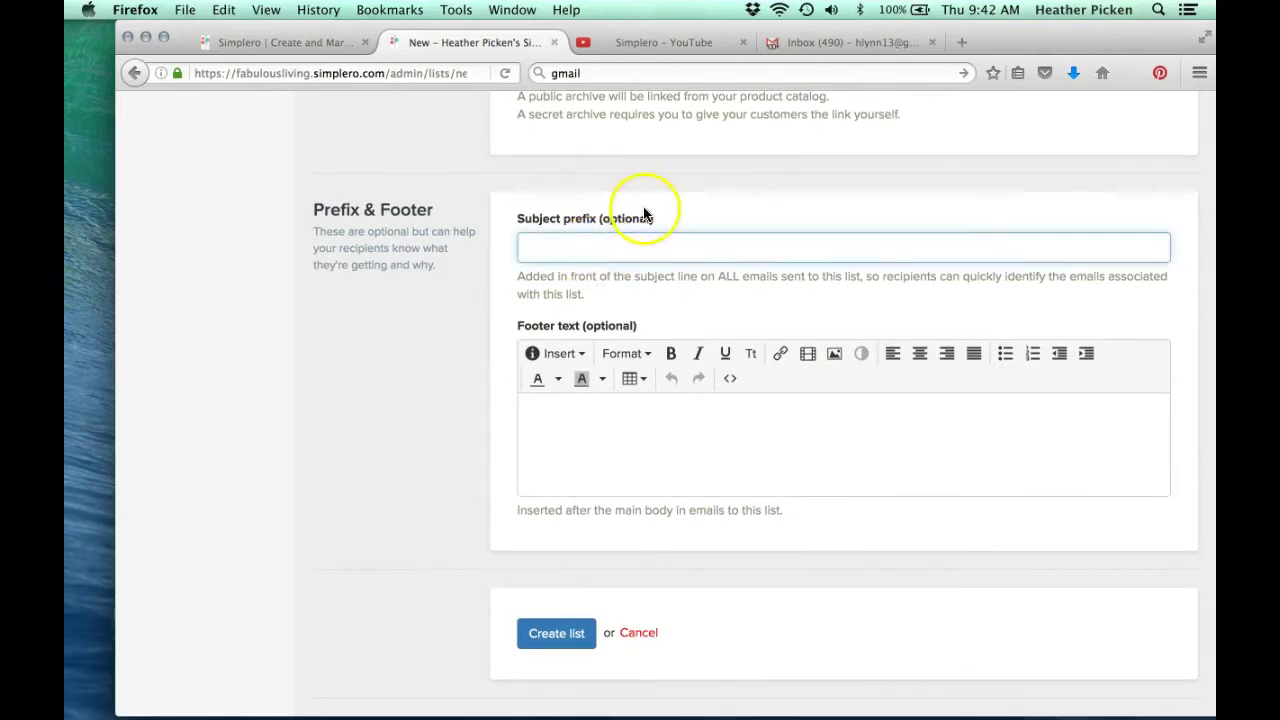
left_click(555, 635)
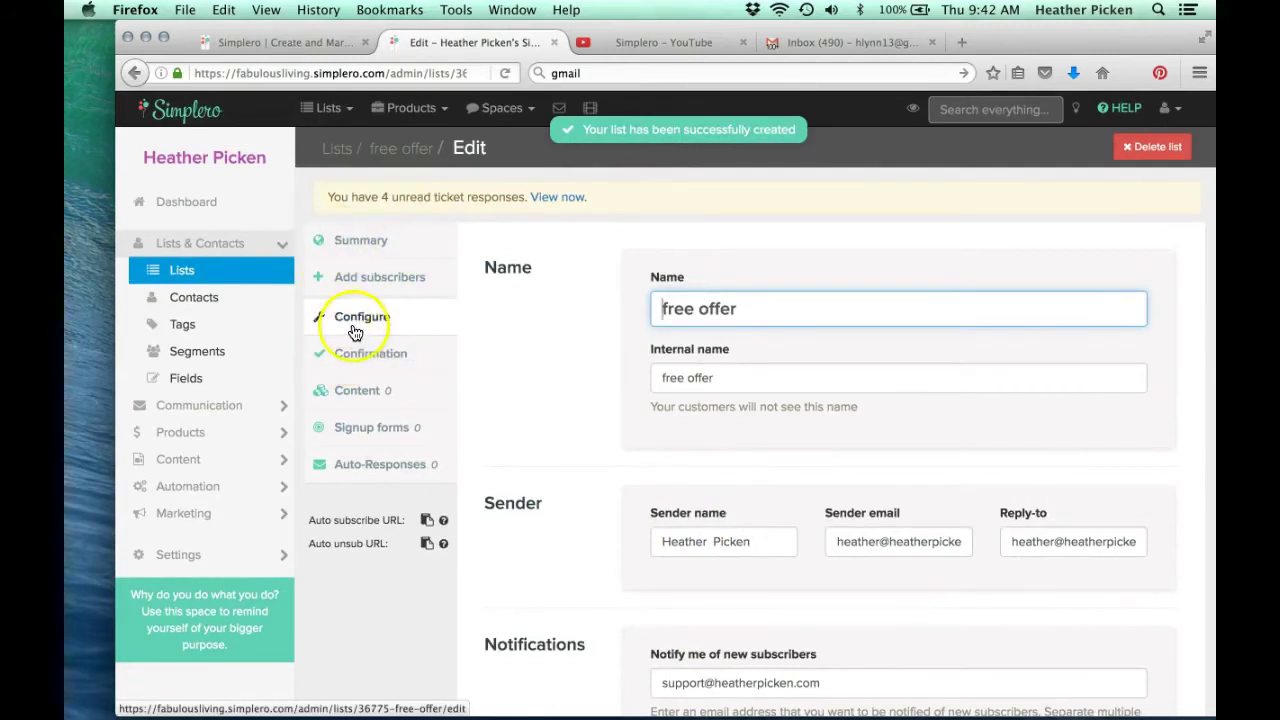
Step: Examine the free offer list's confirmation settings, including the double opt-in email's subject, body text and {{confirm}} placeholder
left_click(358, 355)
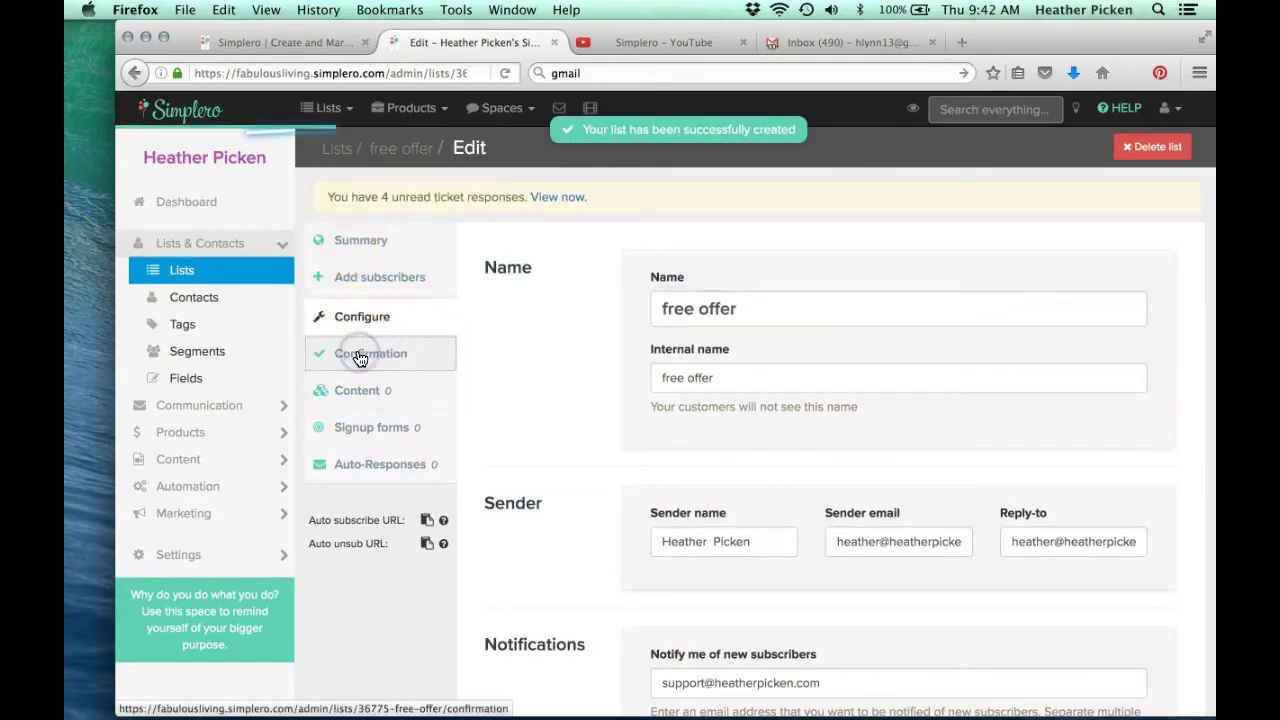
scroll(360, 360, "down", 2)
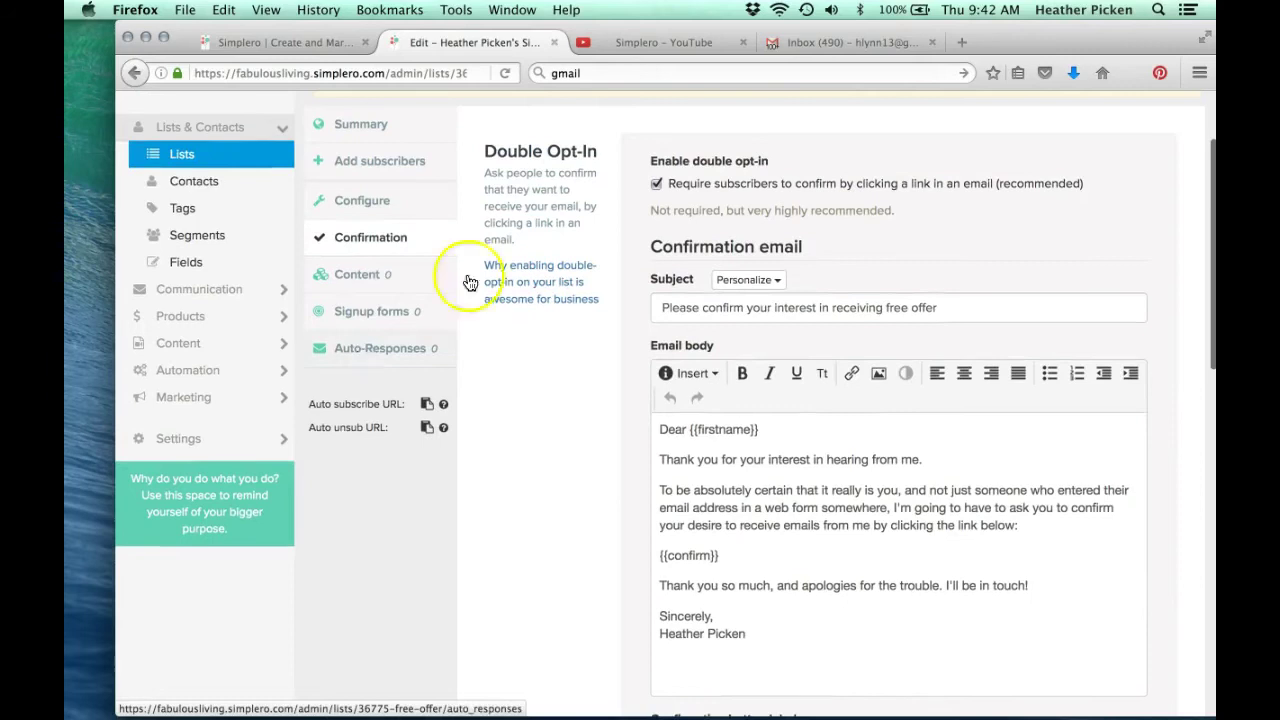
left_click_drag(946, 307, 636, 297)
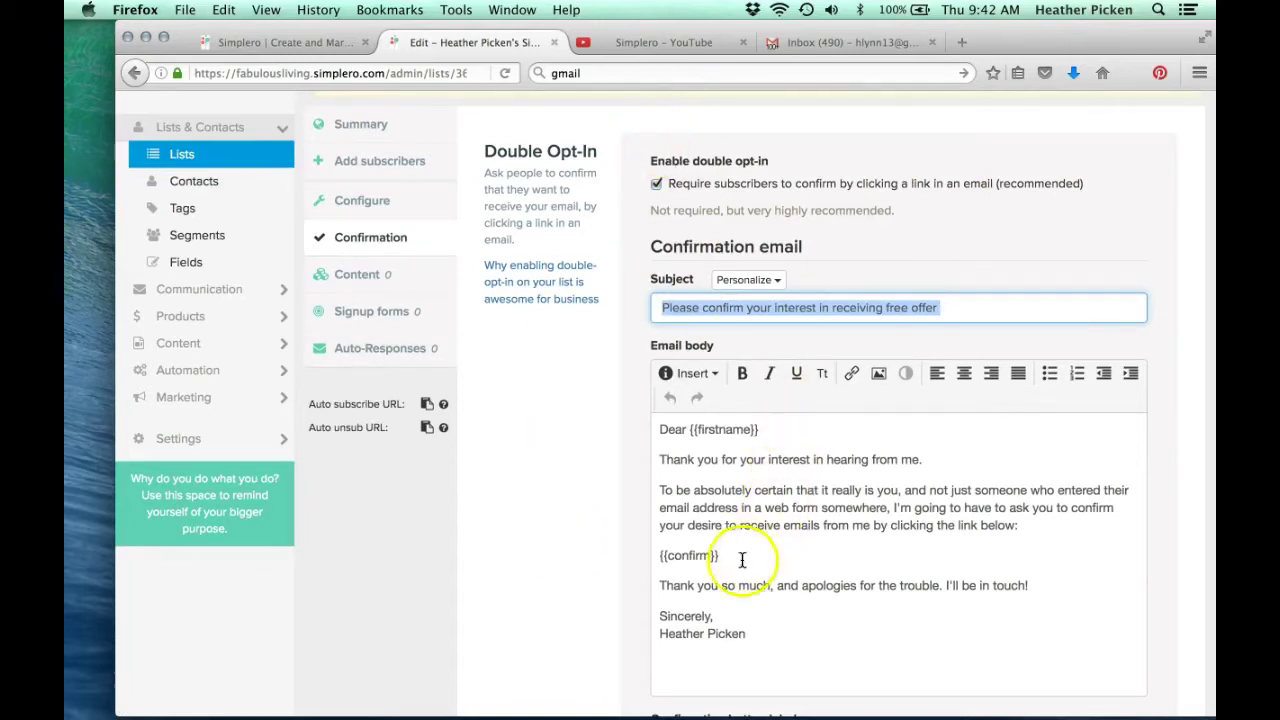
left_click_drag(771, 655, 649, 440)
left_click(735, 490)
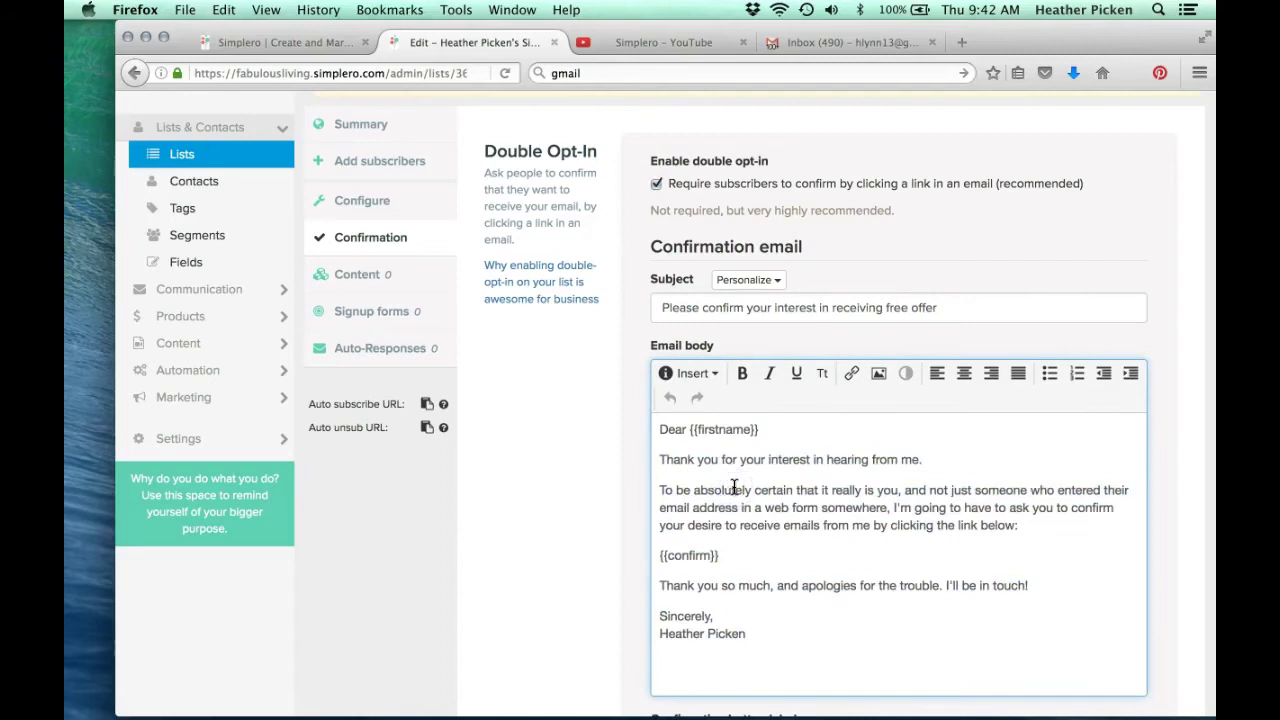
scroll(815, 565, "down", 1)
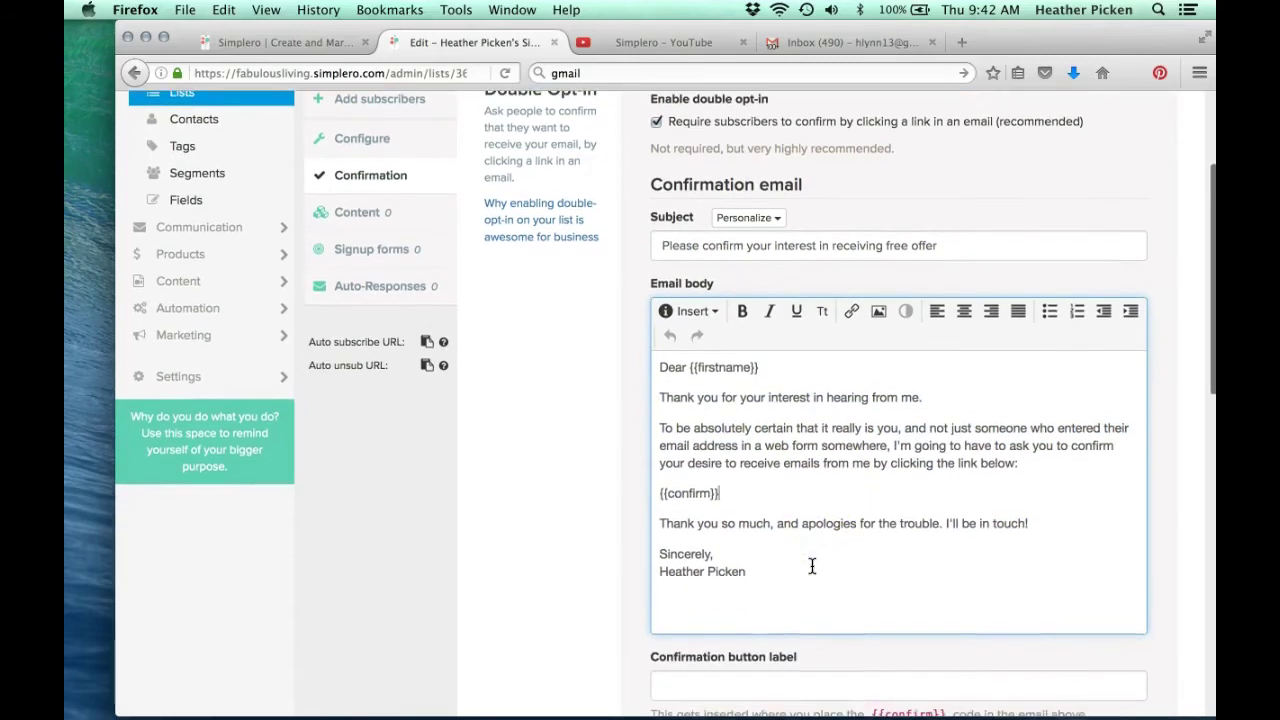
left_click(715, 493)
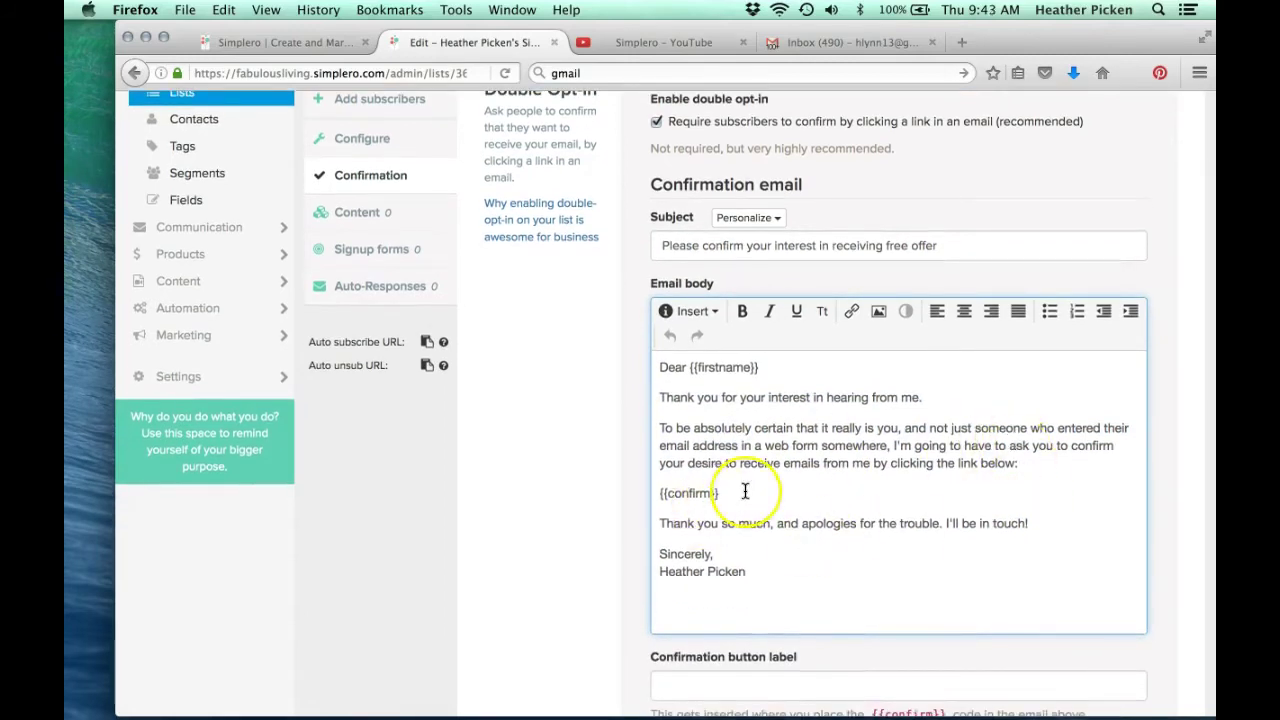
scroll(746, 491, "down", 1)
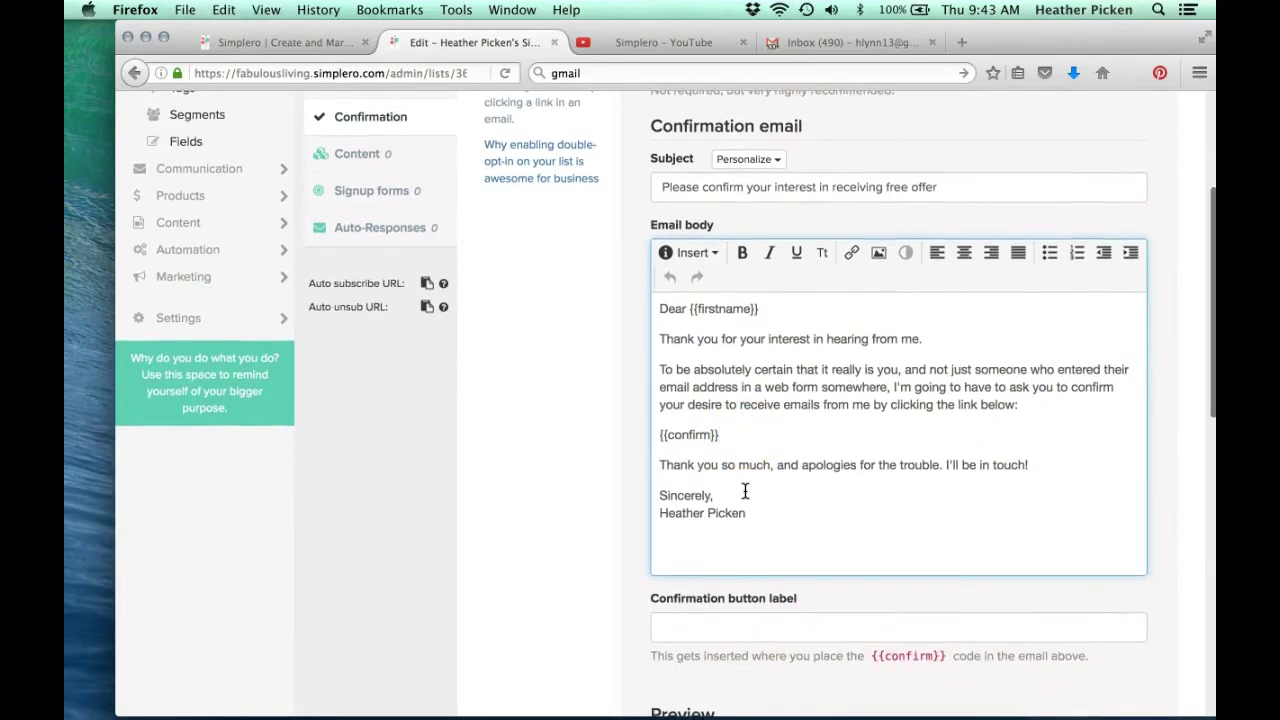
left_click(751, 435)
left_click_drag(751, 435, 623, 432)
left_click(749, 428)
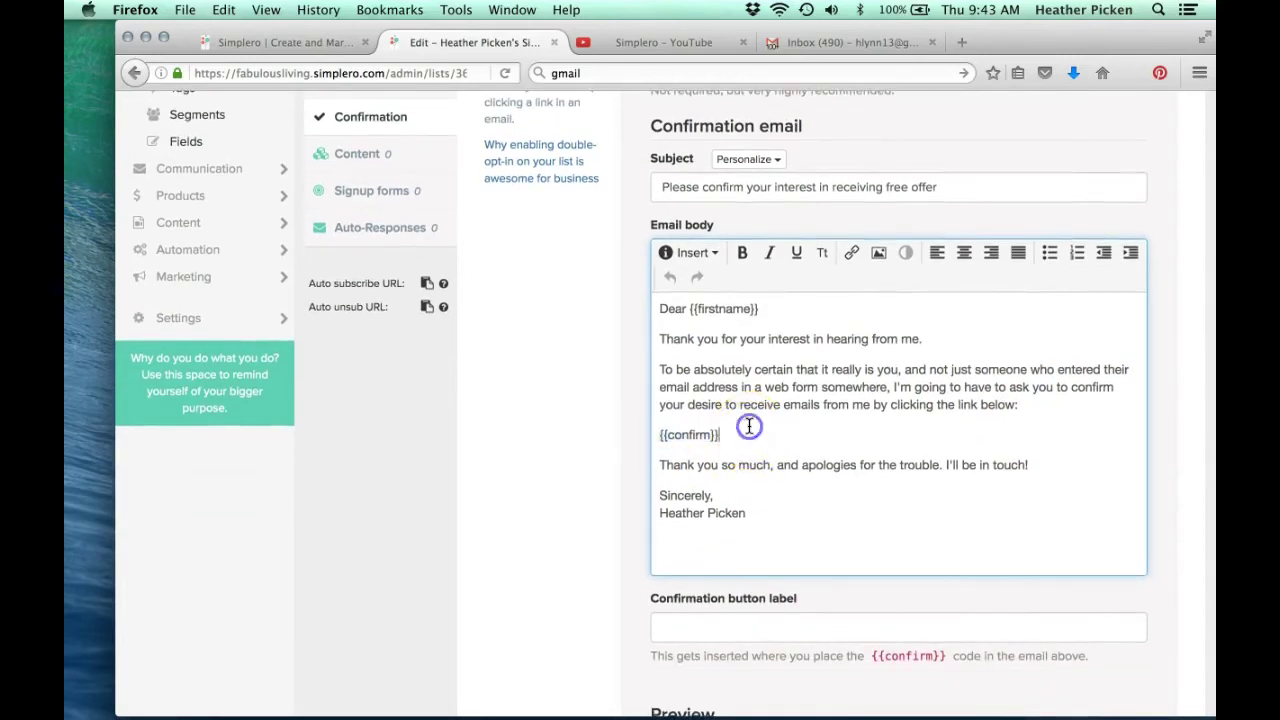
Step: Turn off the double opt-in requirement that subscribers confirm through an email link
scroll(749, 424, "up", 4)
left_click(656, 298)
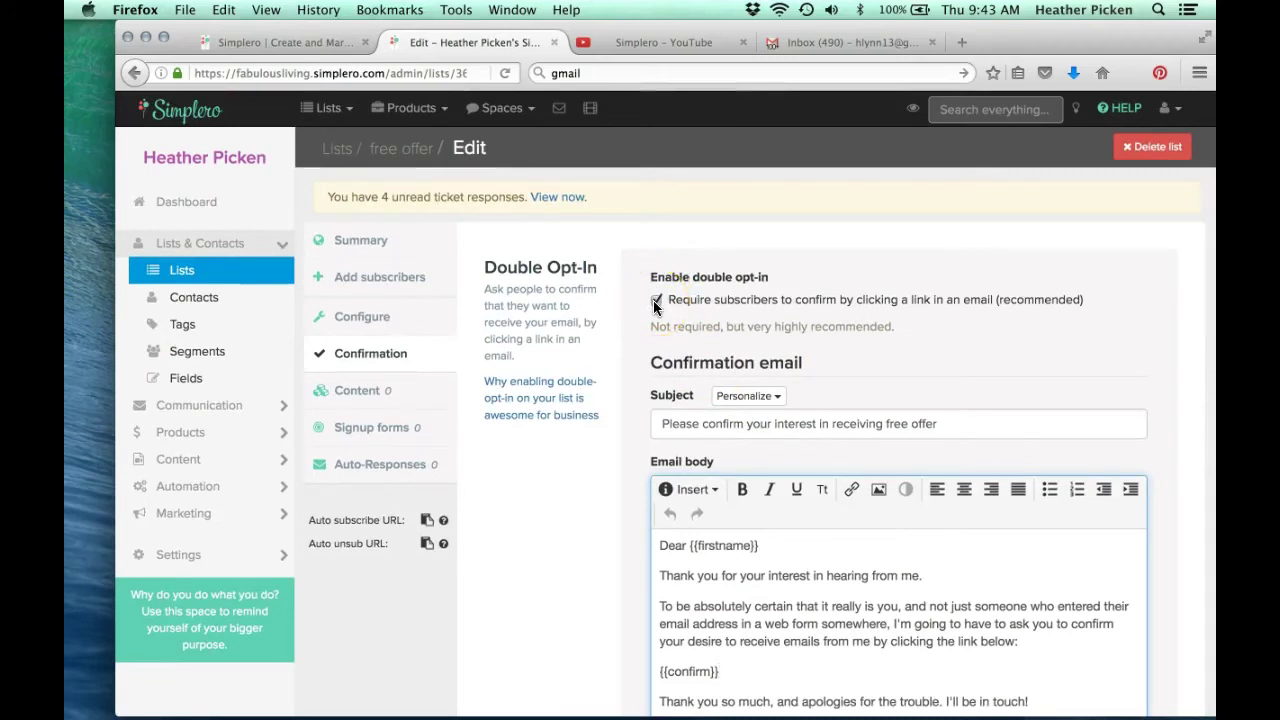
left_click(657, 302)
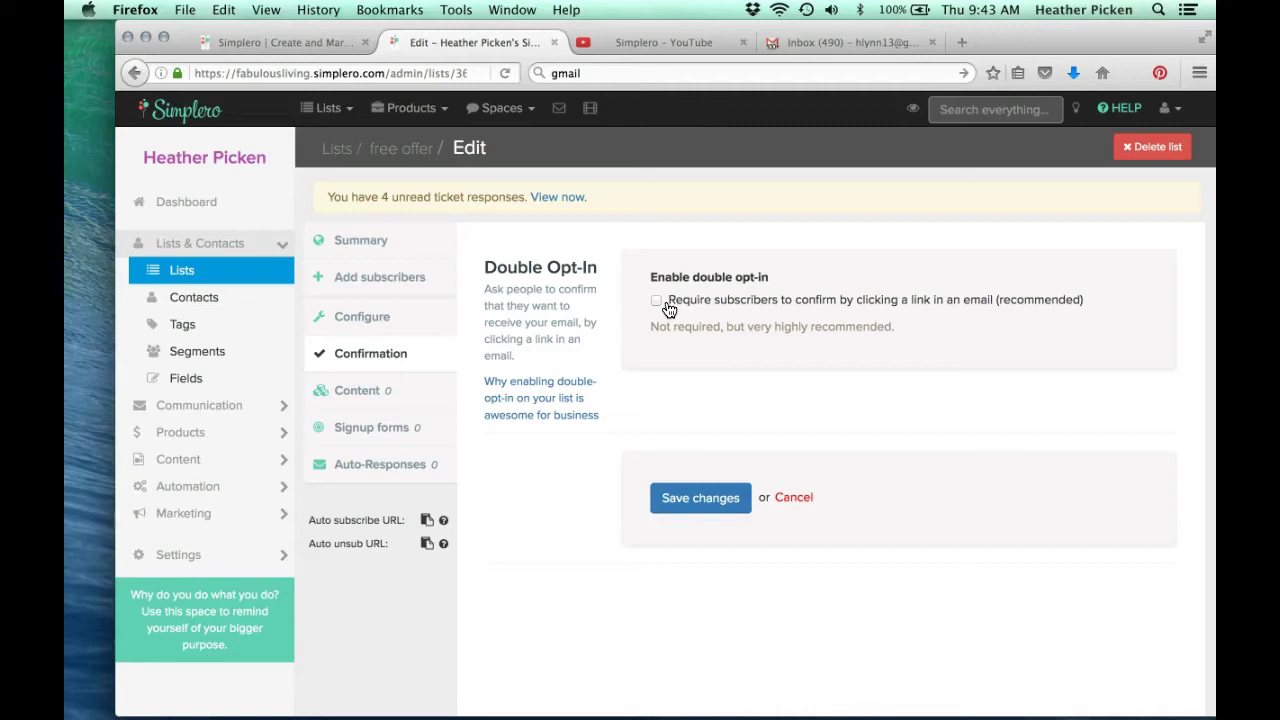
Step: Open the list's content settings and begin adding a freebie media file by upload
left_click(362, 394)
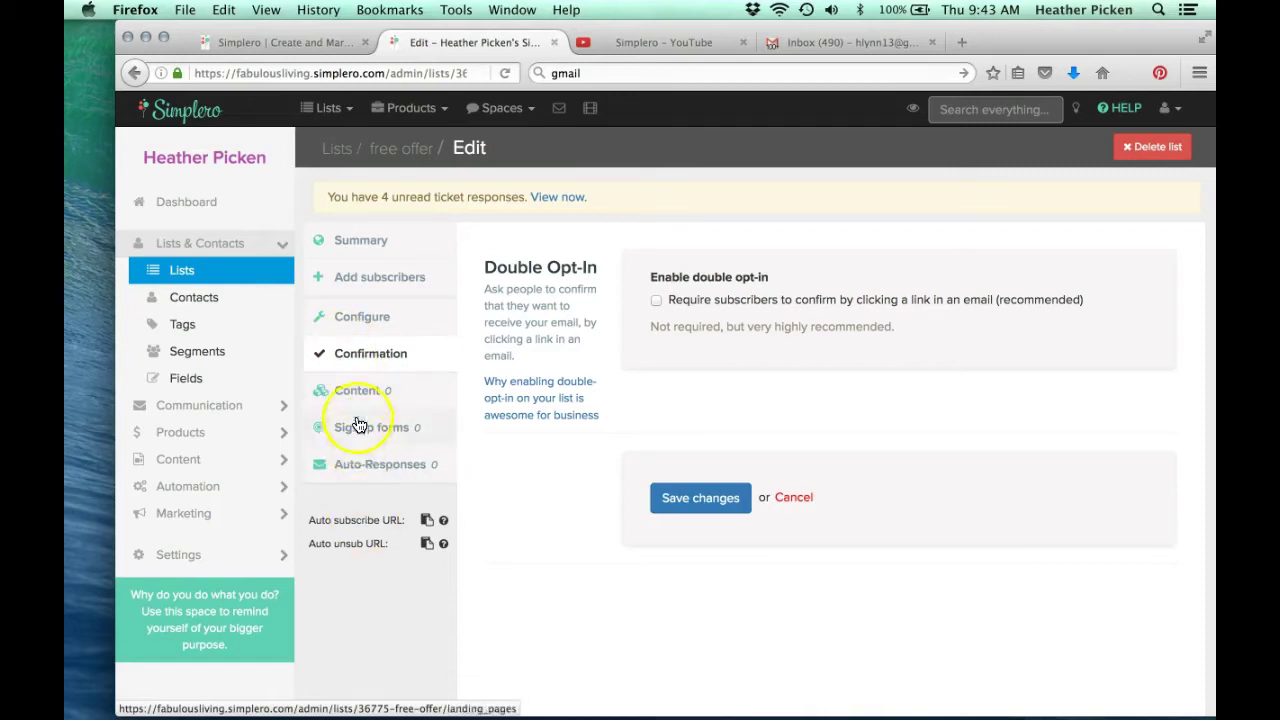
left_click(343, 393)
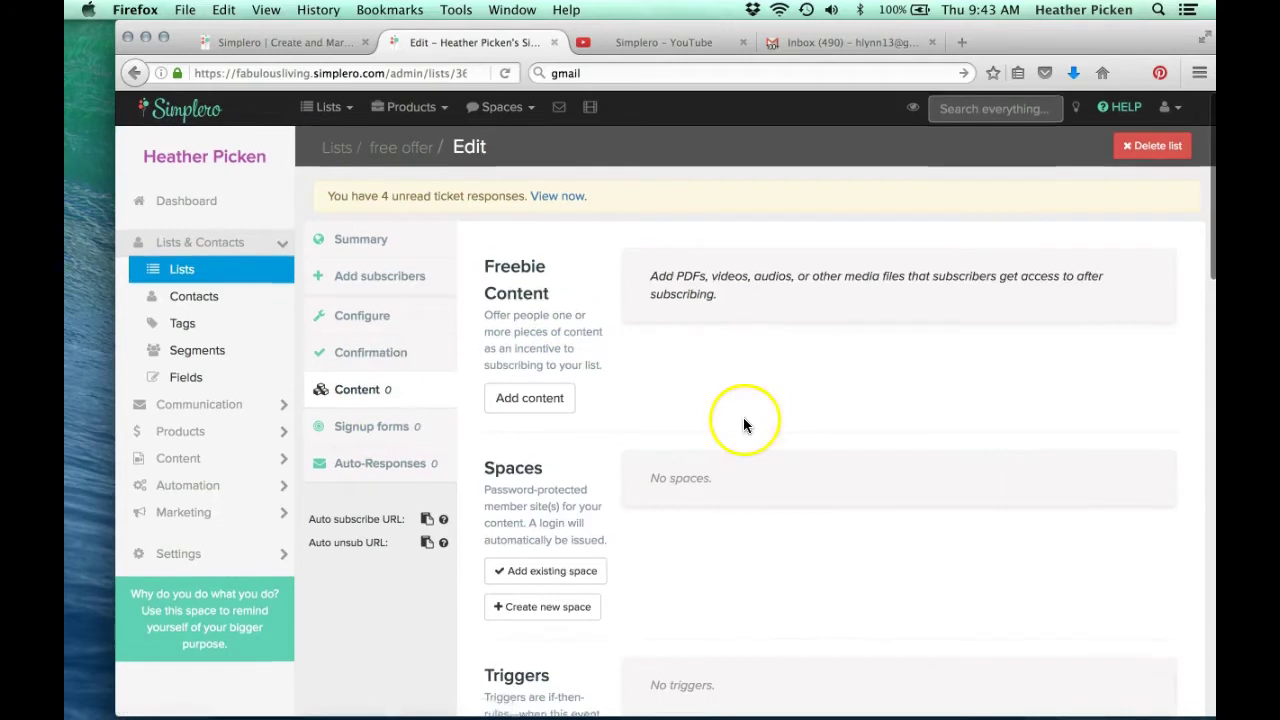
scroll(743, 425, "down", 2)
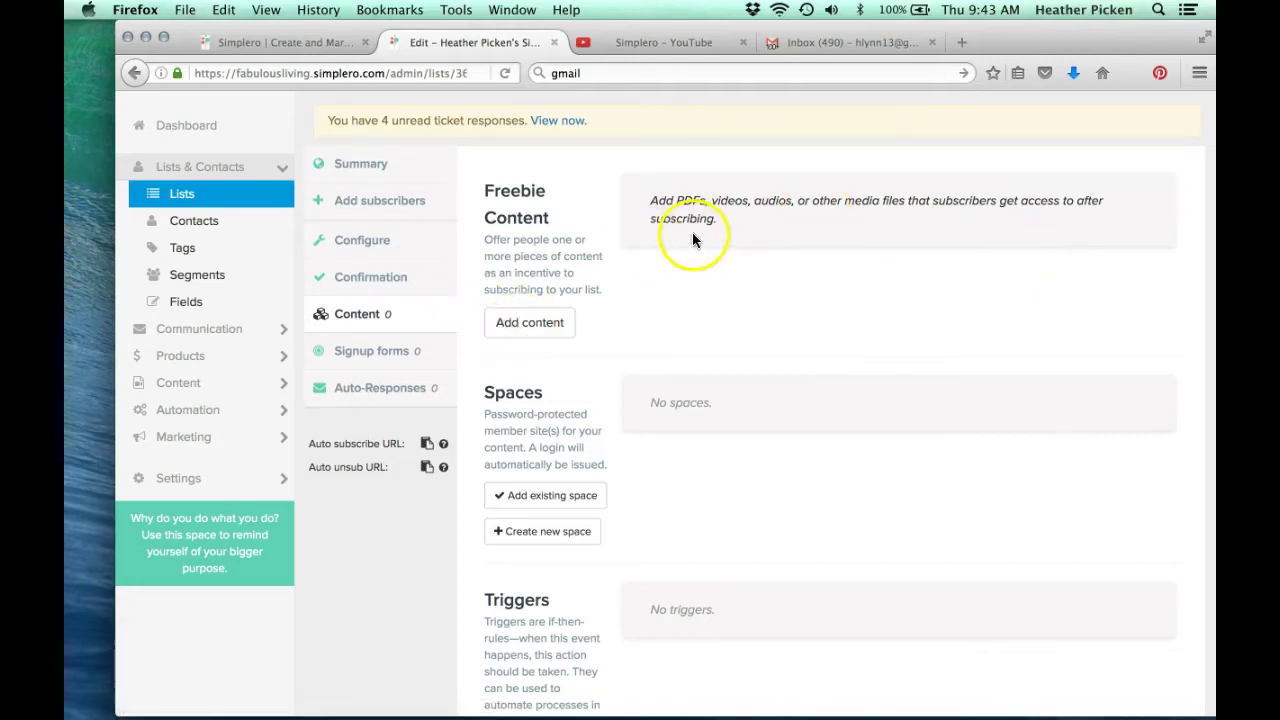
scroll(666, 280, "down", 1)
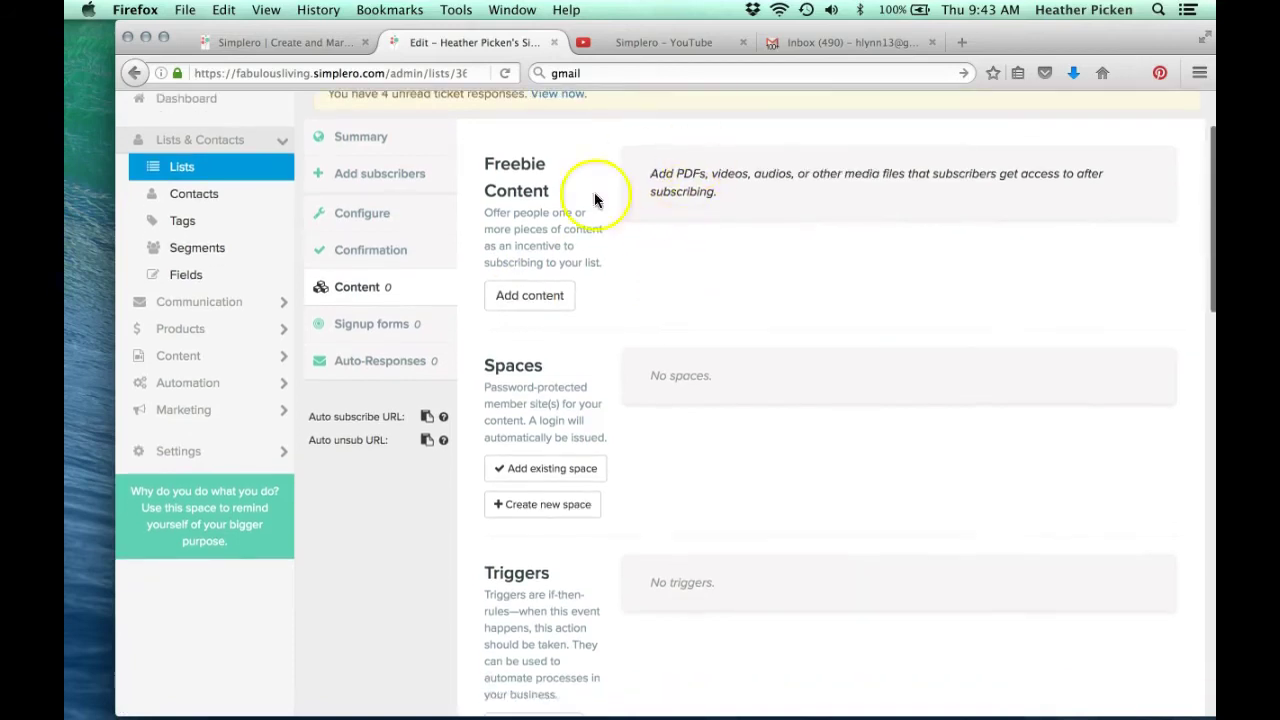
left_click(511, 297)
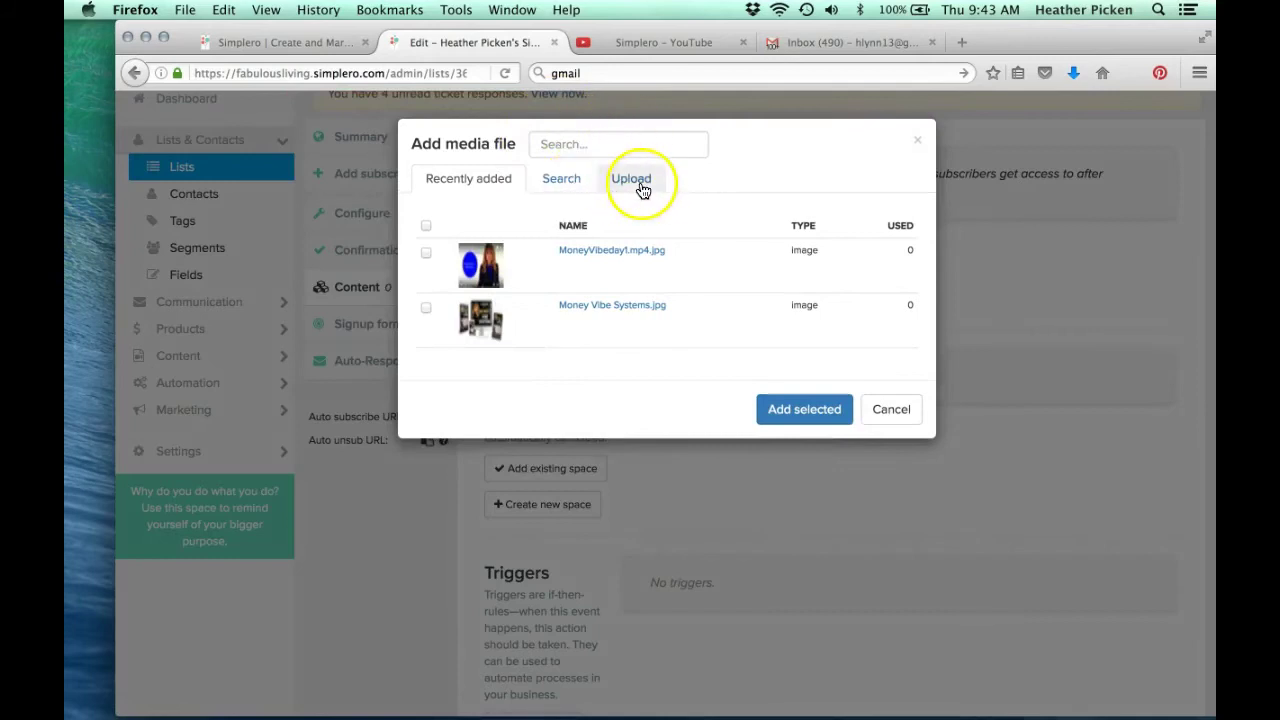
left_click(637, 189)
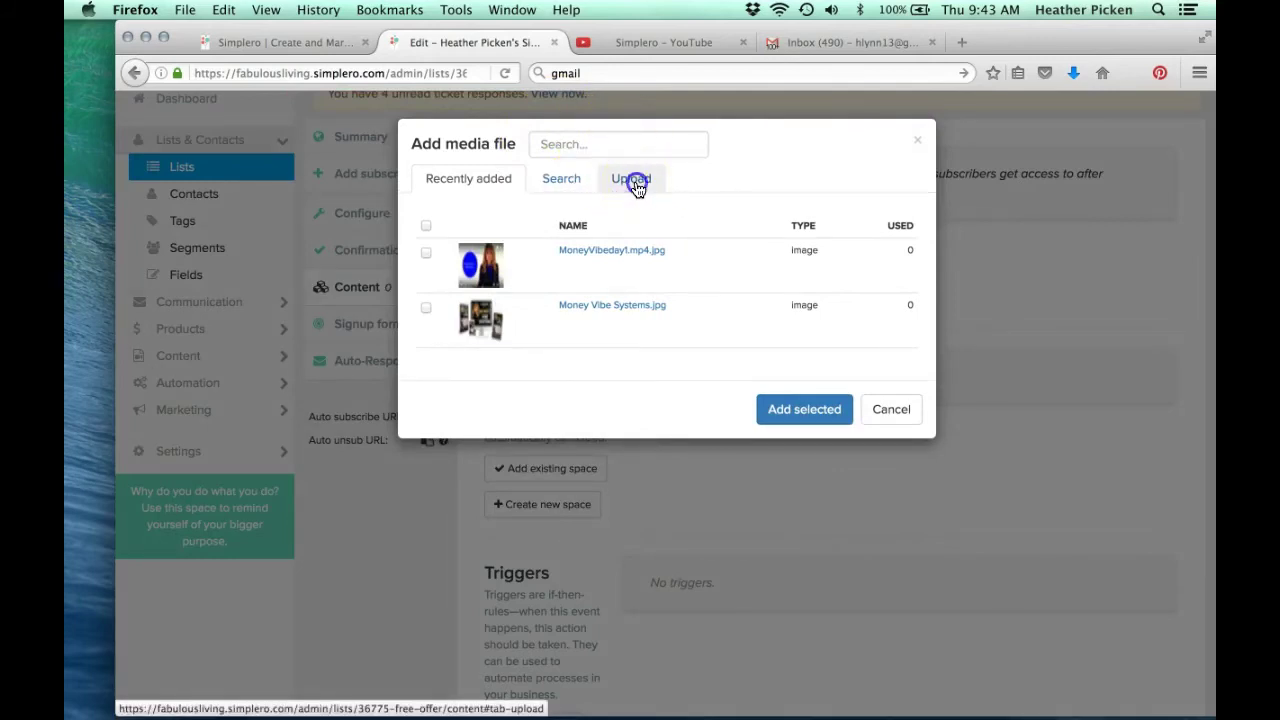
left_click(637, 189)
Step: Upload the image Luxuryliving.png from the GRAPHICS folder as a media file
left_click(458, 234)
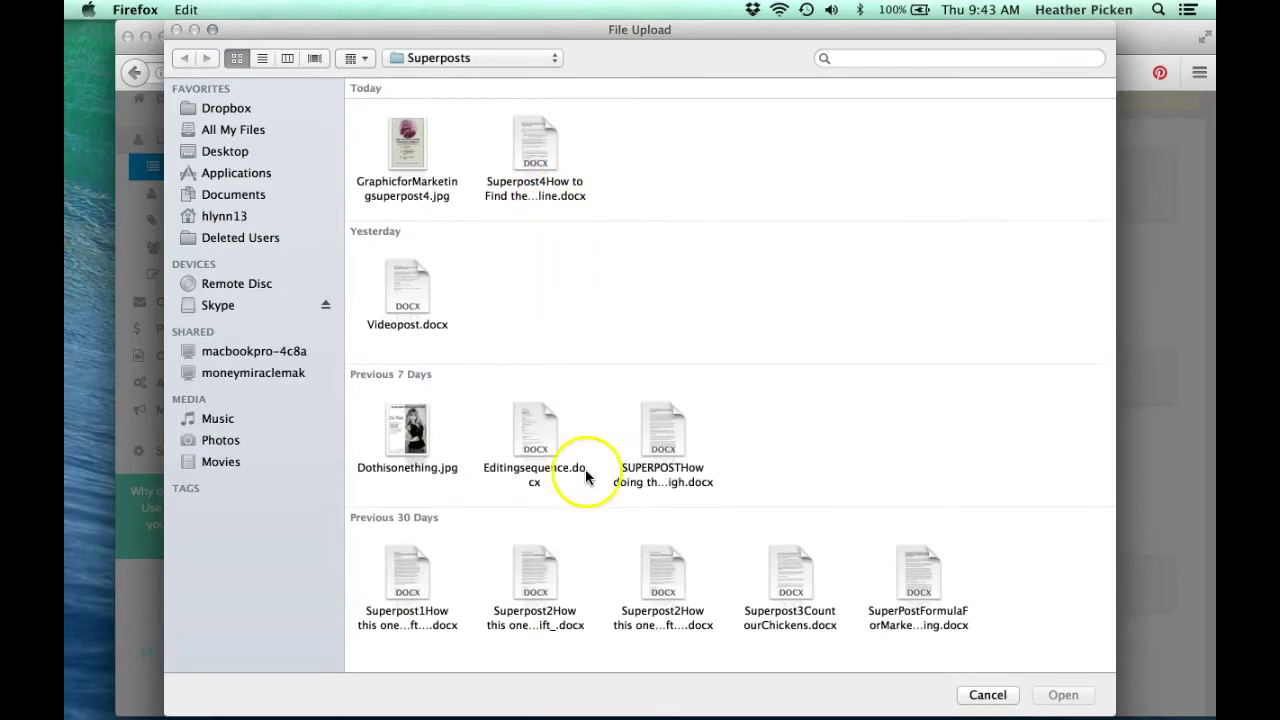
left_click(468, 63)
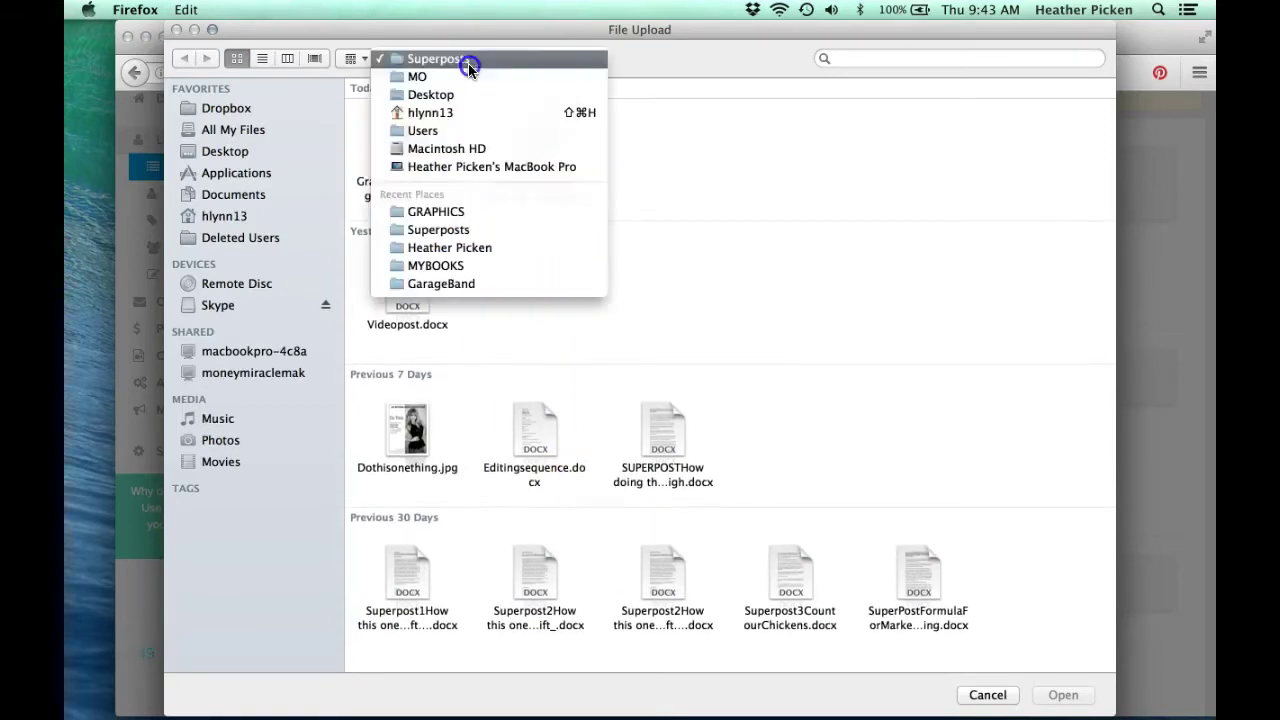
left_click(436, 211)
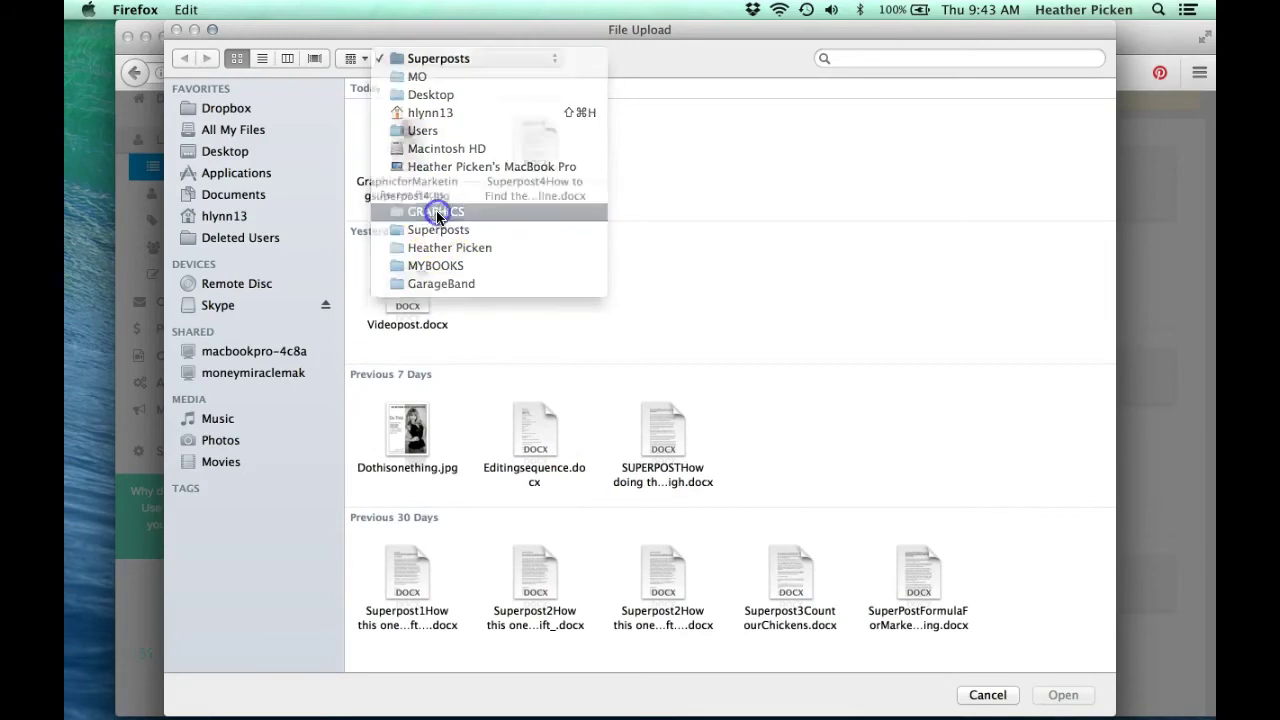
left_click(411, 328)
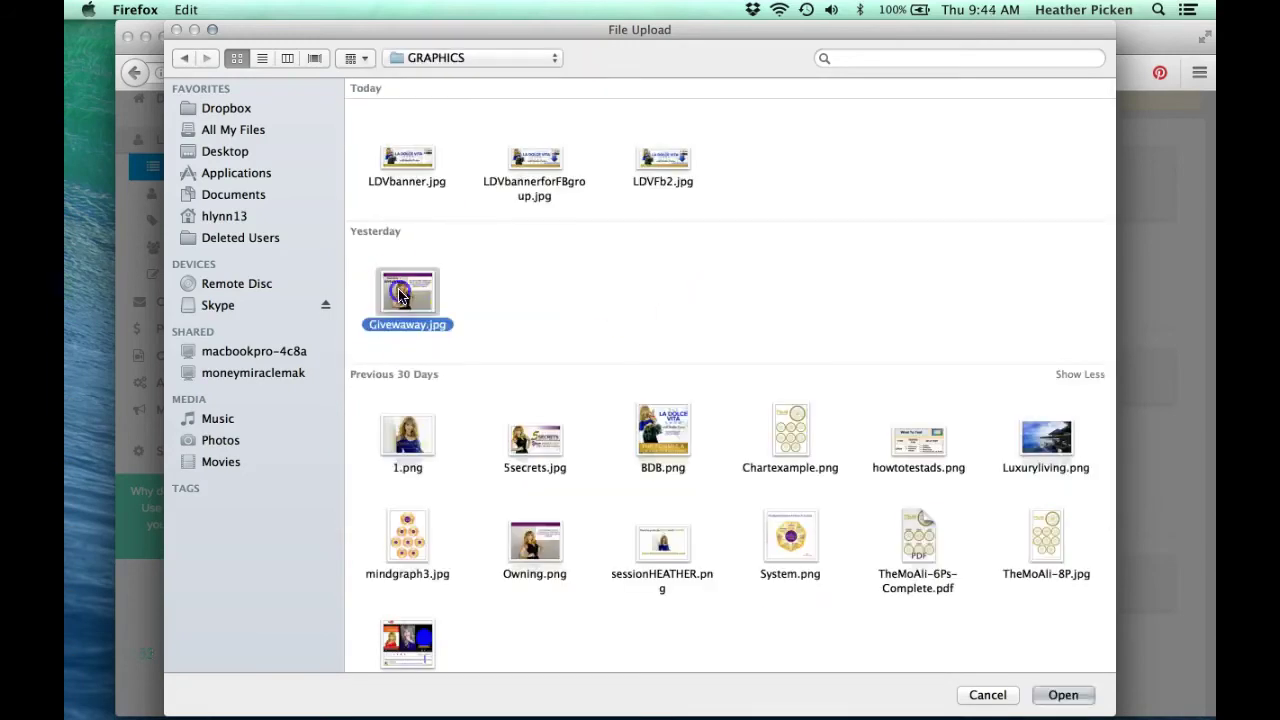
left_click(1040, 448)
left_click(1056, 700)
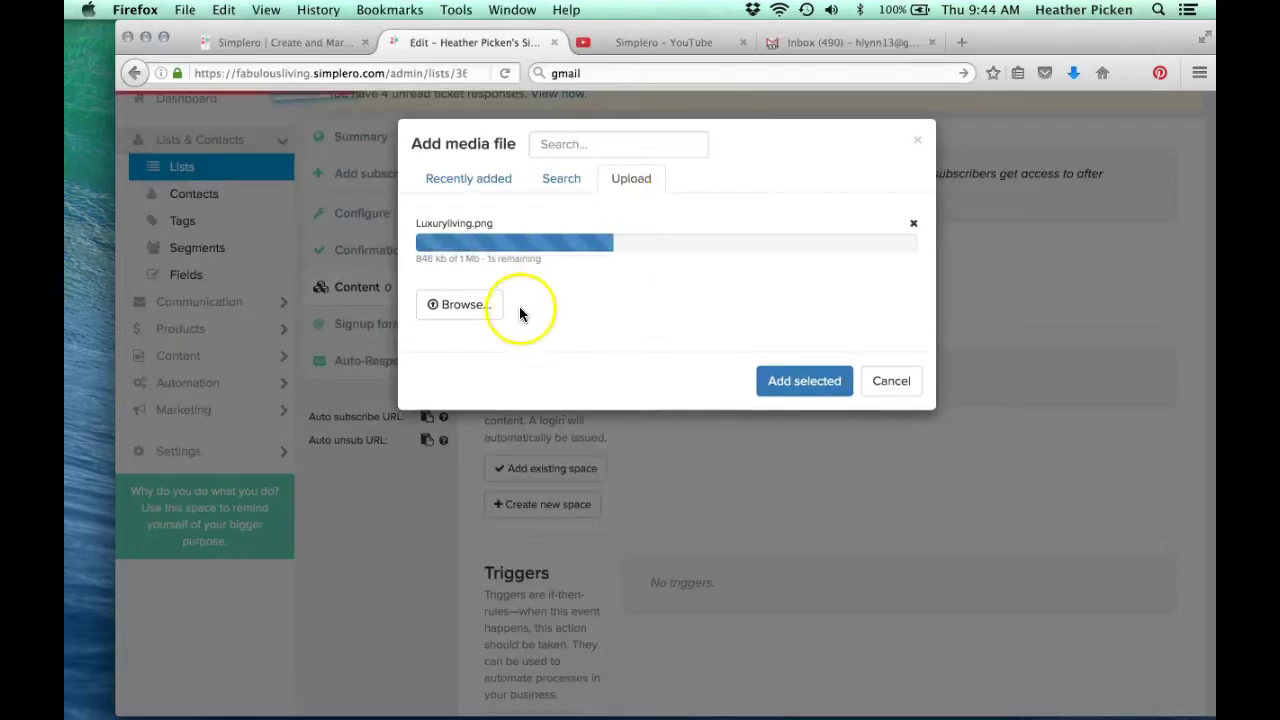
Step: Add the uploaded Luxuryliving.png to the free offer list's freebie content
left_click(800, 362)
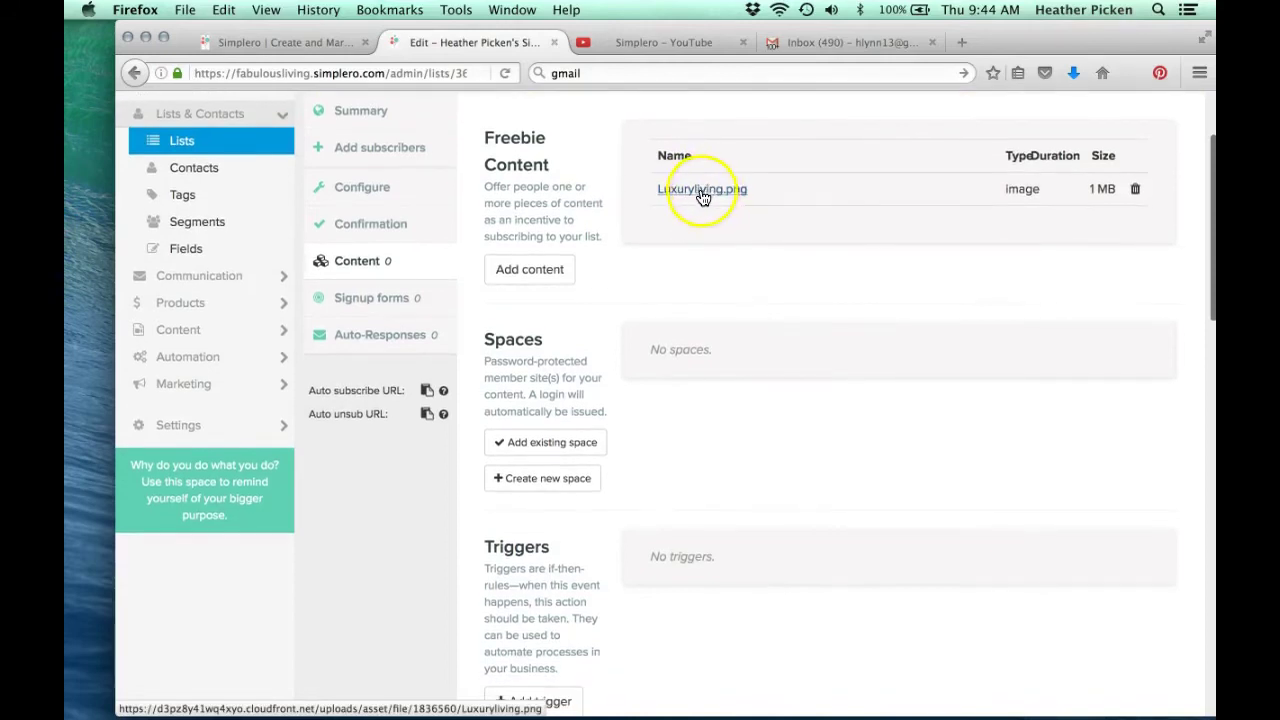
Step: Examine the list's content settings: freebie content, spaces, triggers, thank you page, custom tracking HTML code and custom pages
scroll(704, 380, "down", 3)
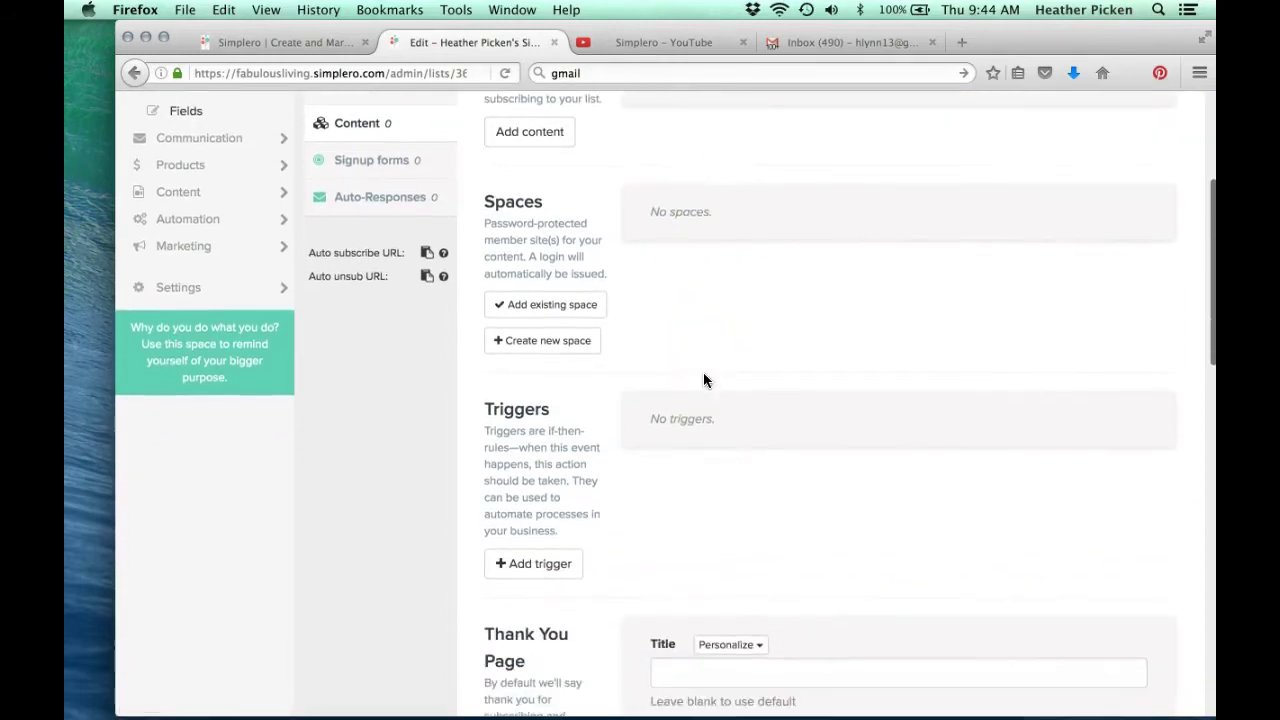
scroll(702, 390, "down", 4)
scroll(702, 404, "down", 5)
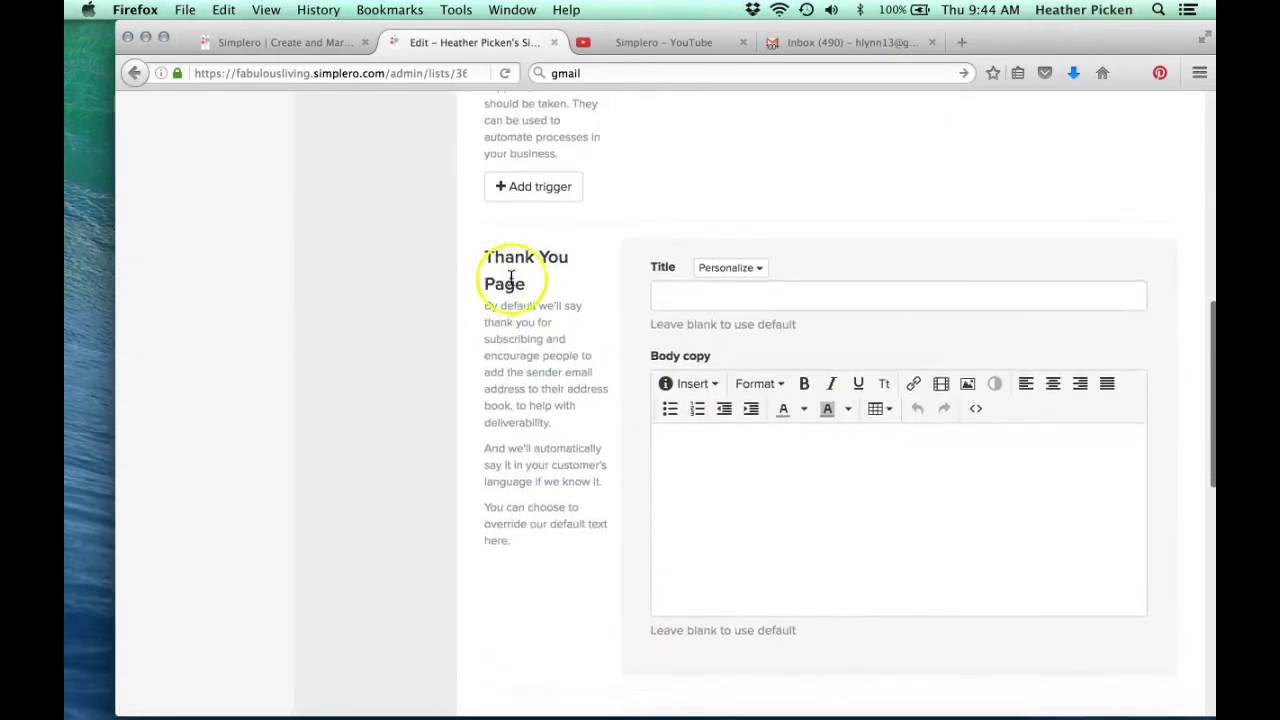
left_click(670, 297)
scroll(737, 505, "down", 10)
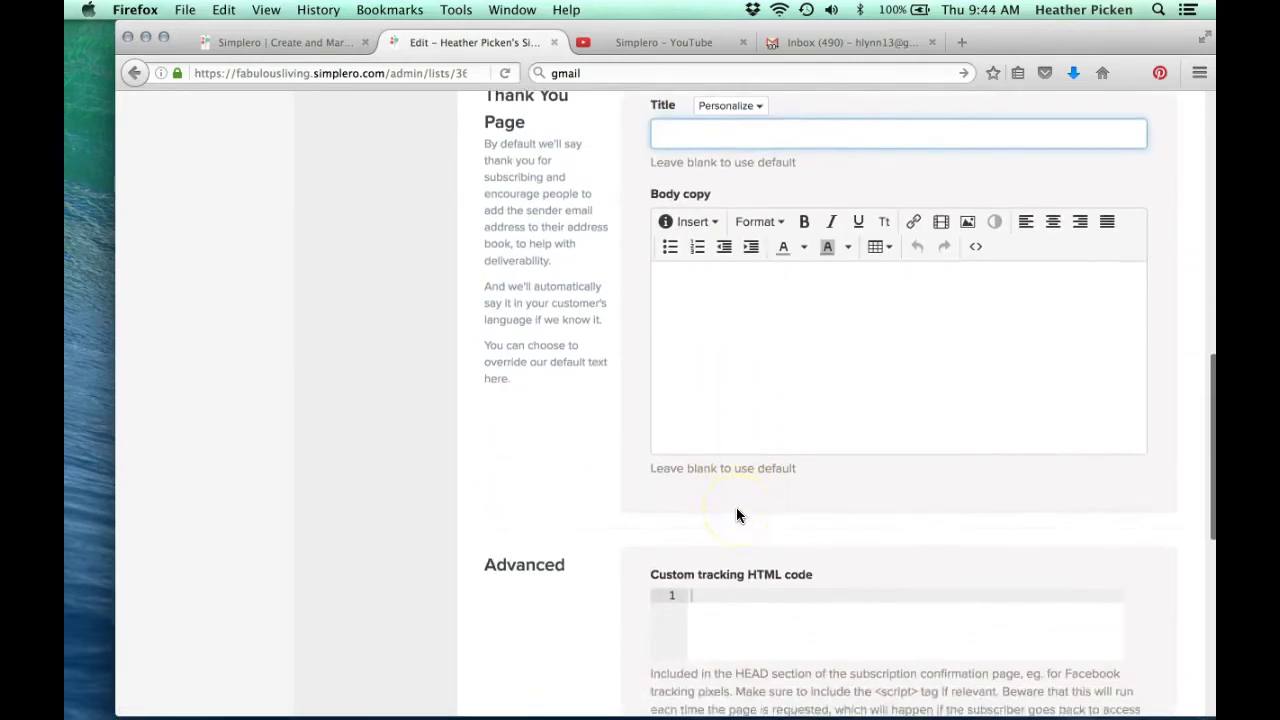
scroll(736, 512, "down", 4)
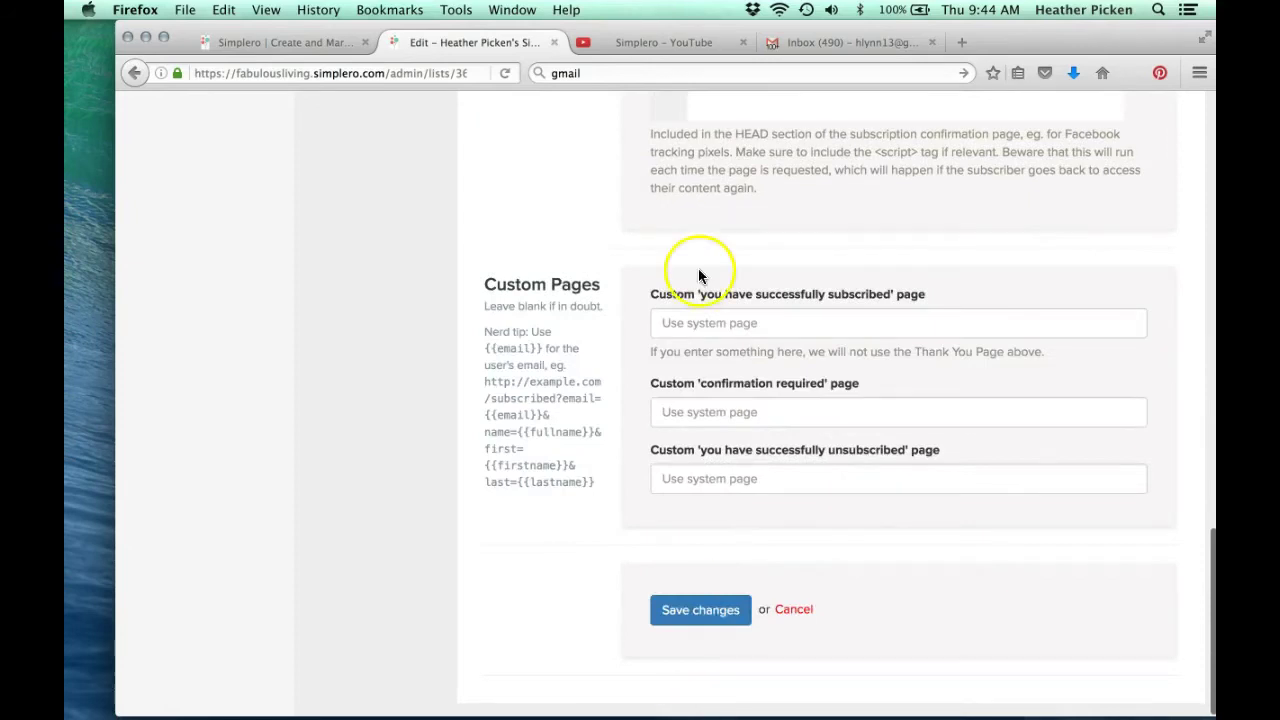
scroll(700, 277, "up", 2)
left_click(718, 239)
scroll(718, 239, "up", 10)
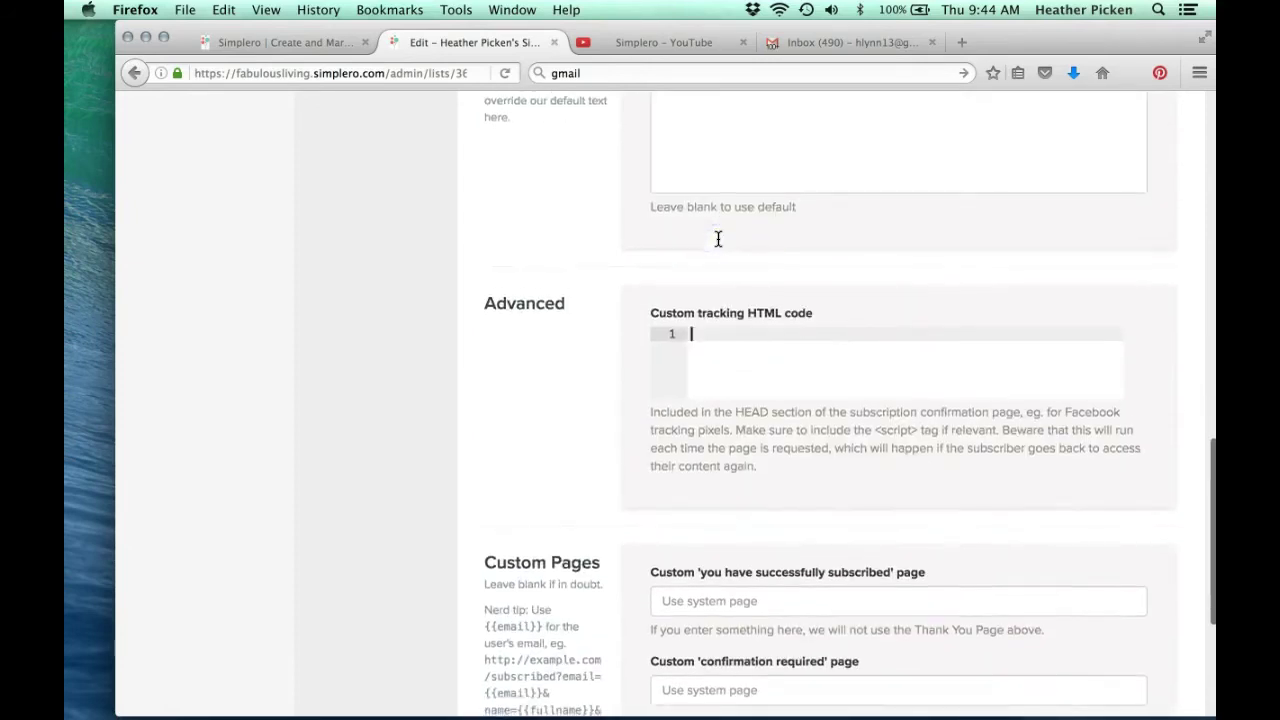
scroll(498, 251, "up", 13)
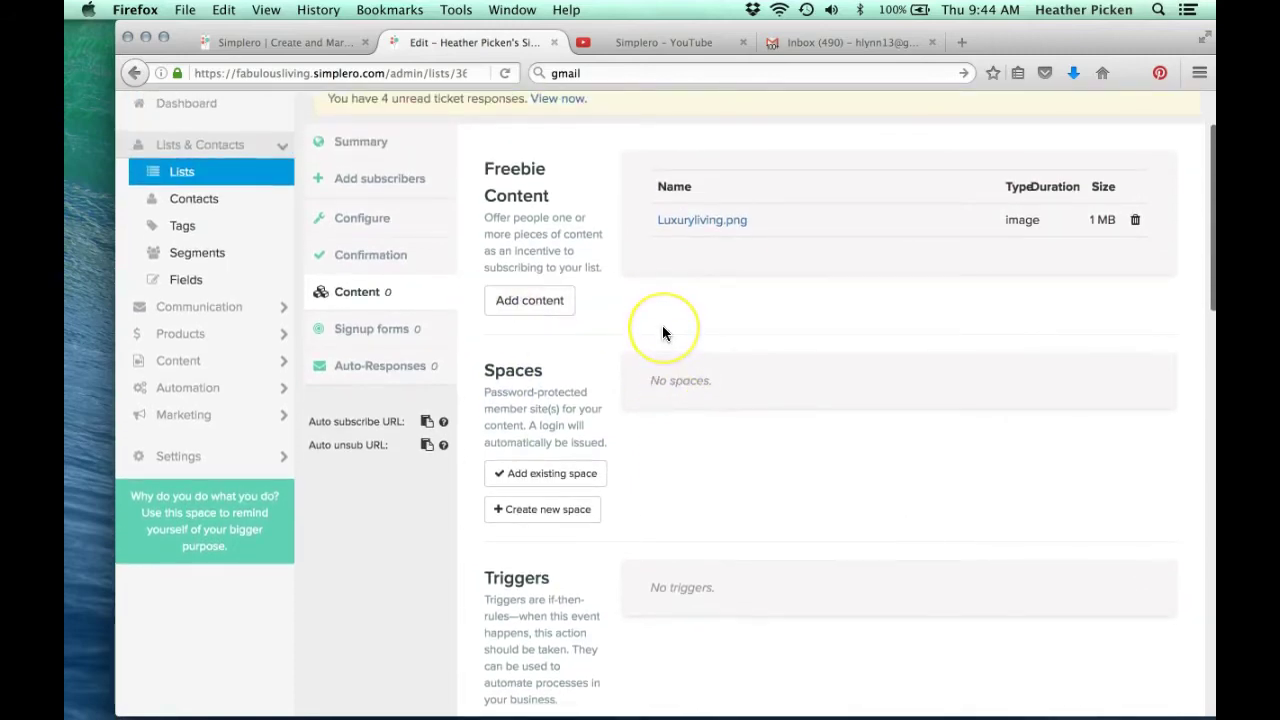
Step: Open the free offer list's signup forms and start creating a new signup form
scroll(662, 325, "down", 1)
left_click(355, 320)
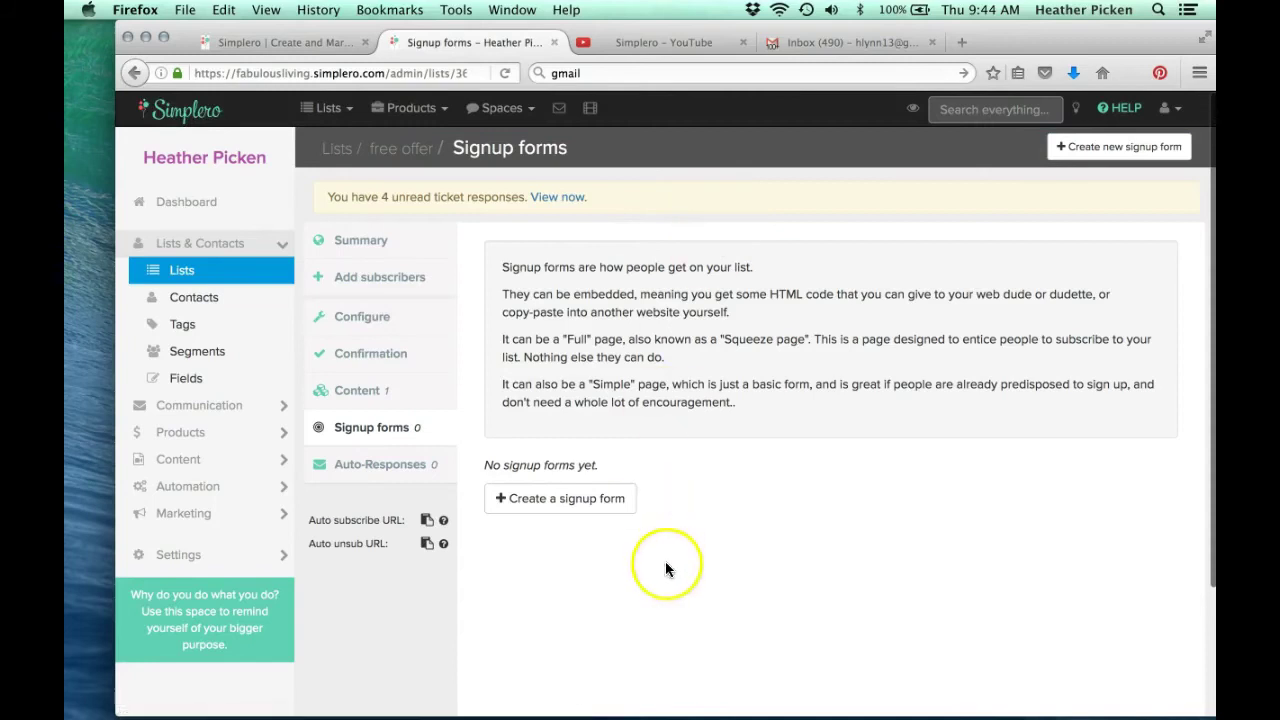
scroll(620, 500, "down", 5)
left_click(562, 400)
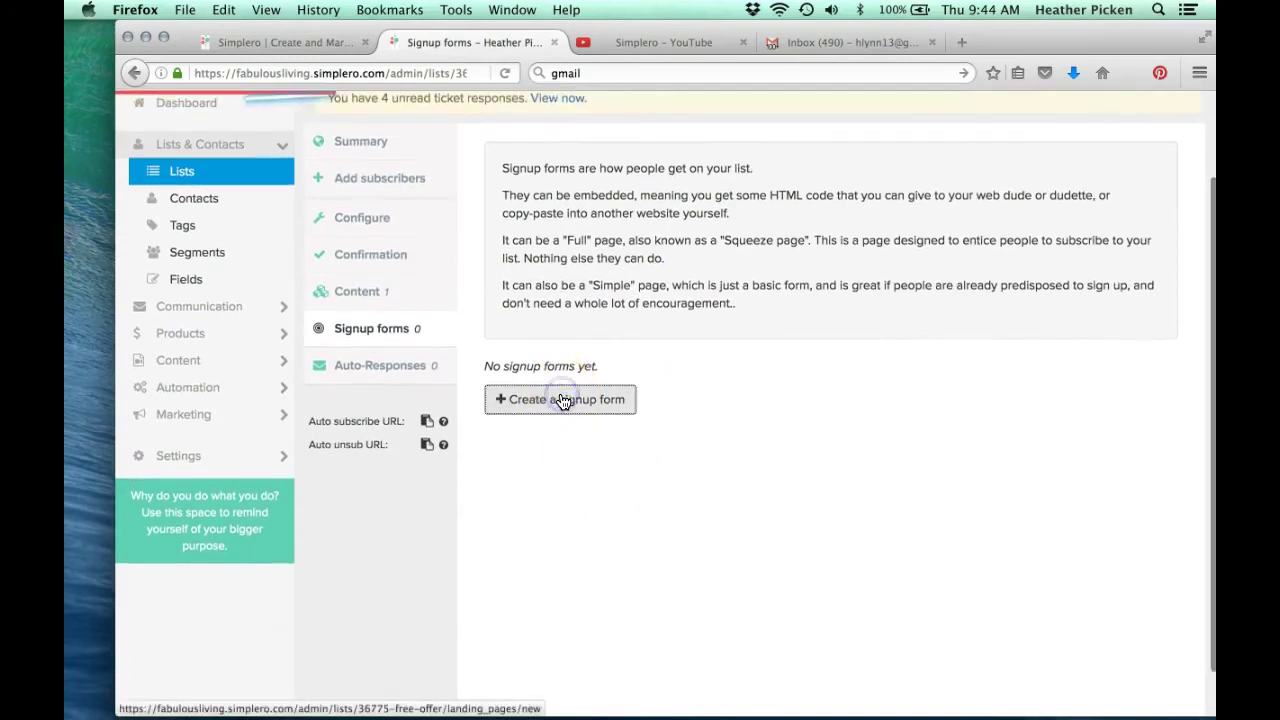
Step: Examine the embedded and full-page signup form templates and the raw HTML opt-in code option for systems such as LeadPages
scroll(563, 402, "down", 5)
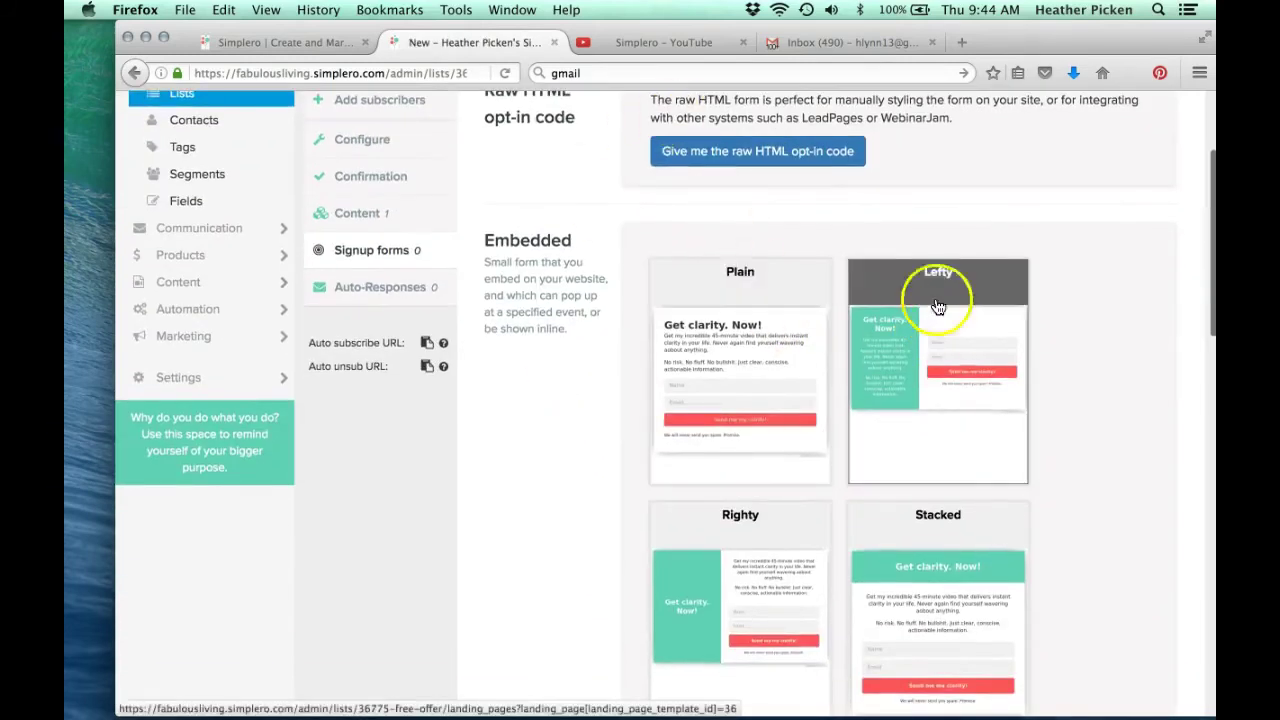
scroll(1043, 466, "down", 10)
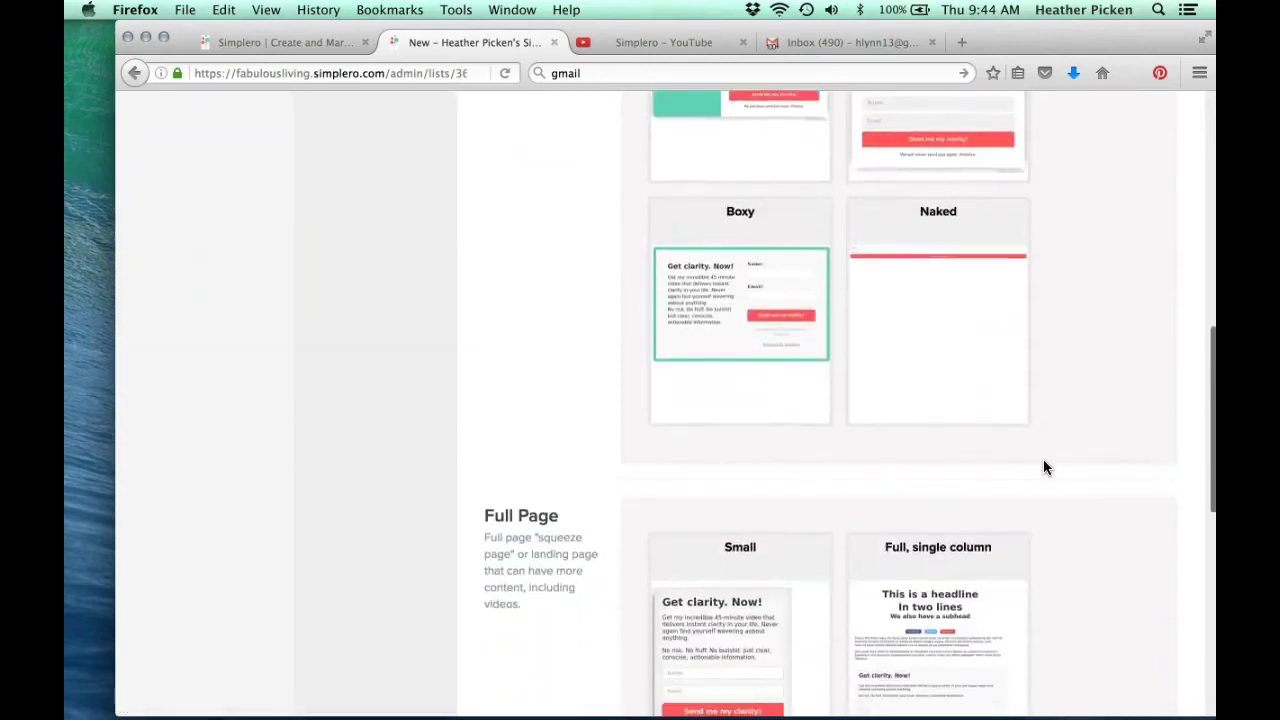
scroll(1043, 467, "down", 5)
scroll(1043, 467, "down", 5)
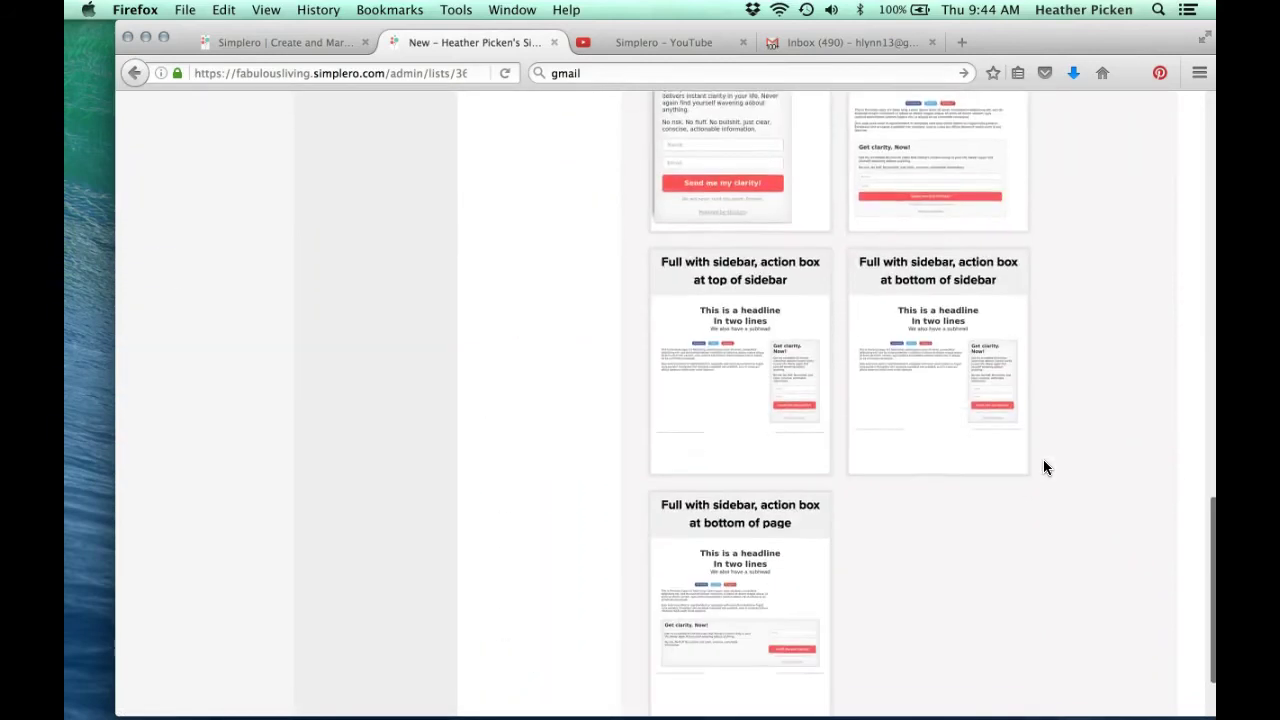
scroll(1043, 465, "up", 12)
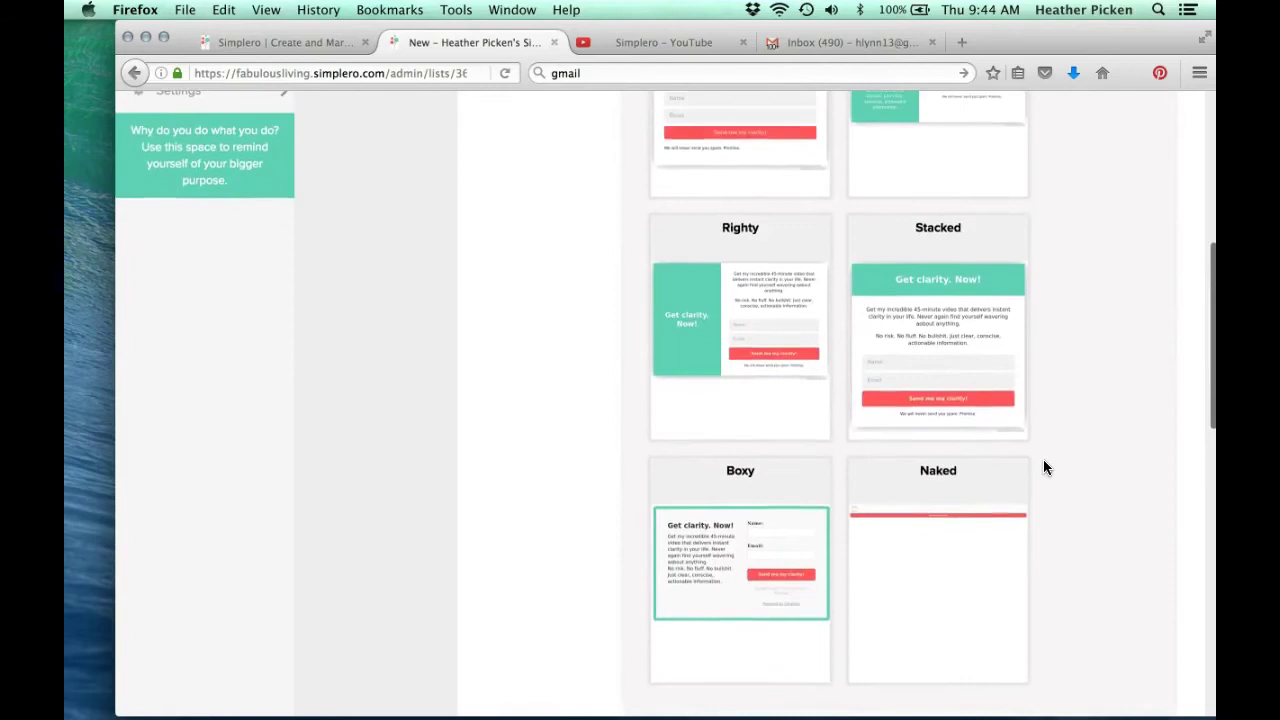
scroll(1034, 263, "up", 9)
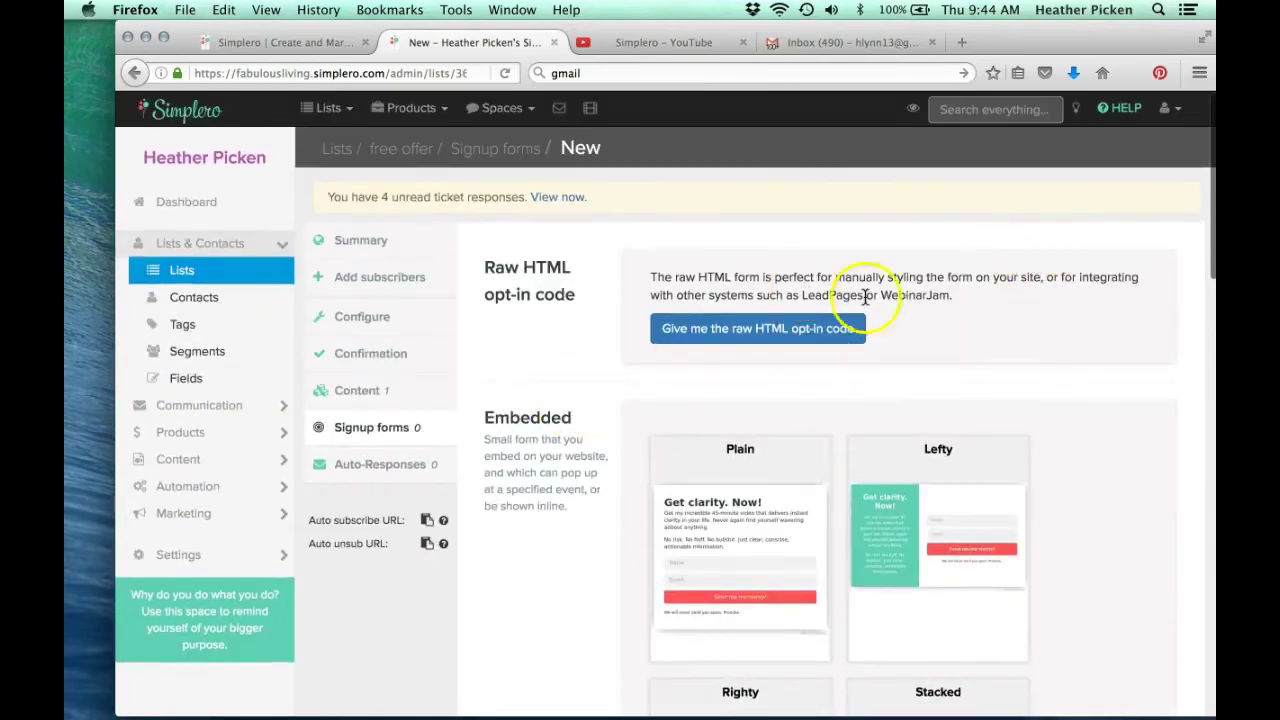
scroll(1069, 570, "down", 3)
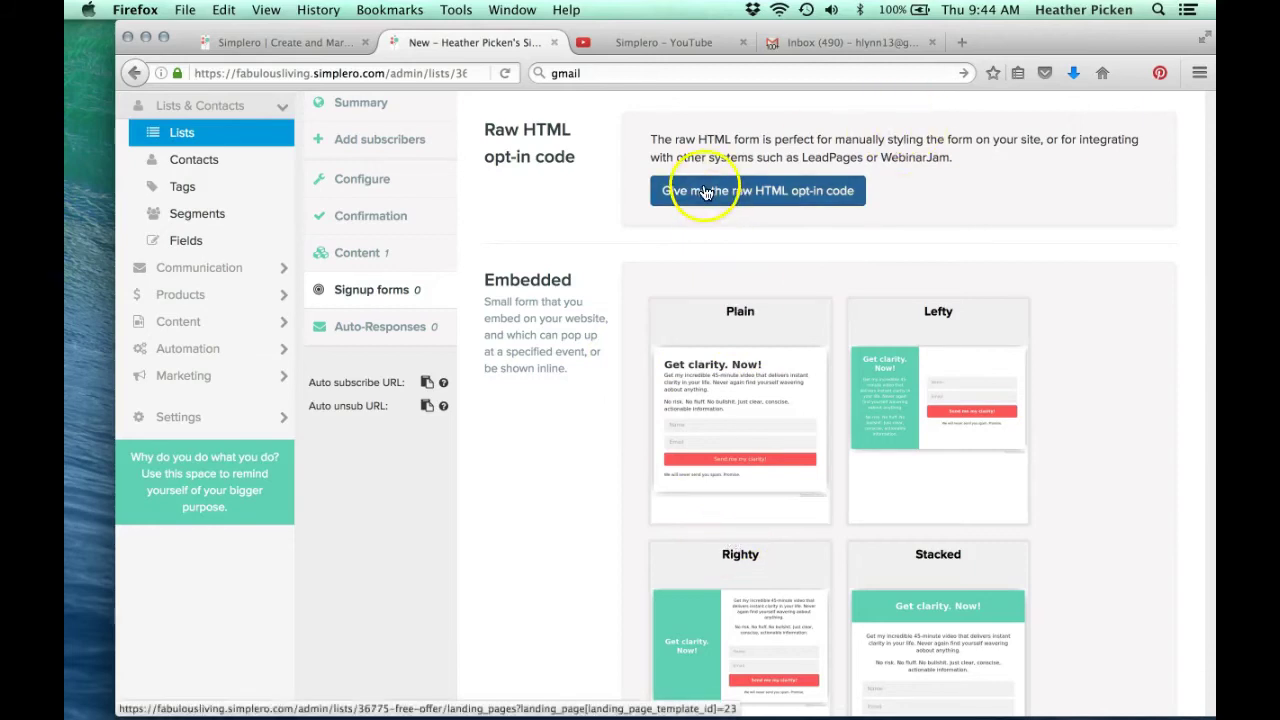
scroll(1067, 208, "down", 1)
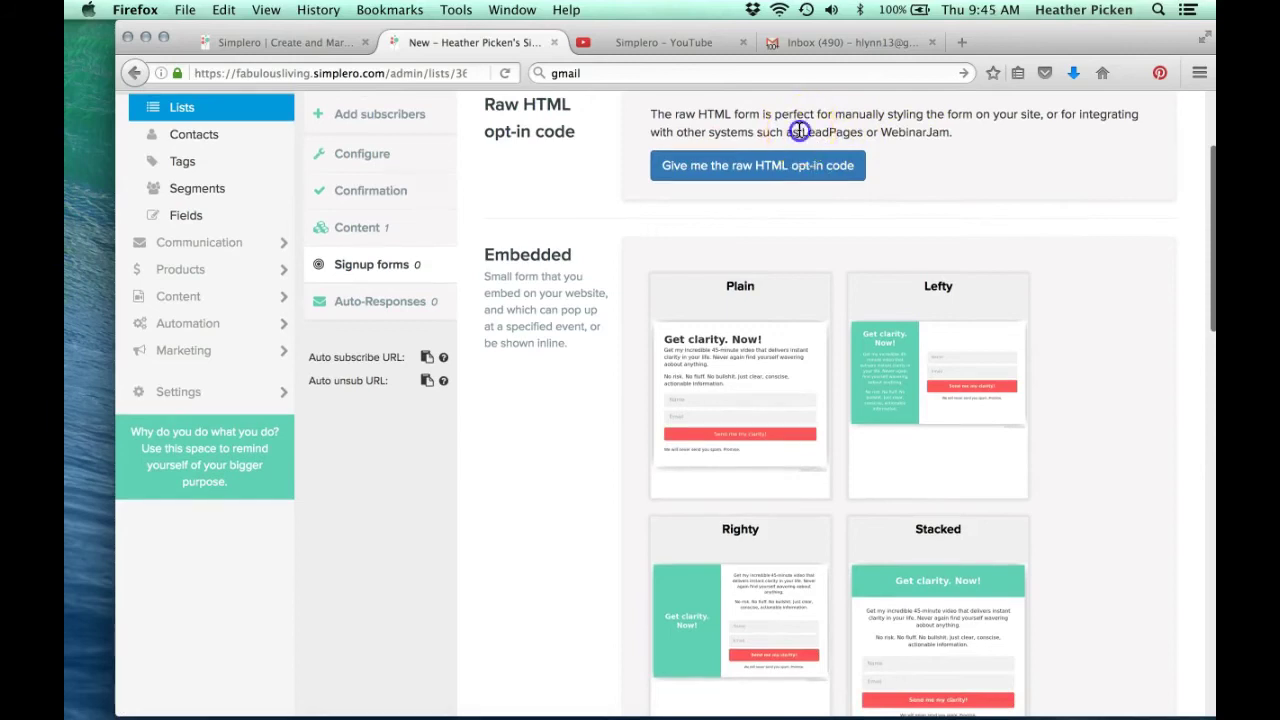
left_click_drag(801, 132, 859, 132)
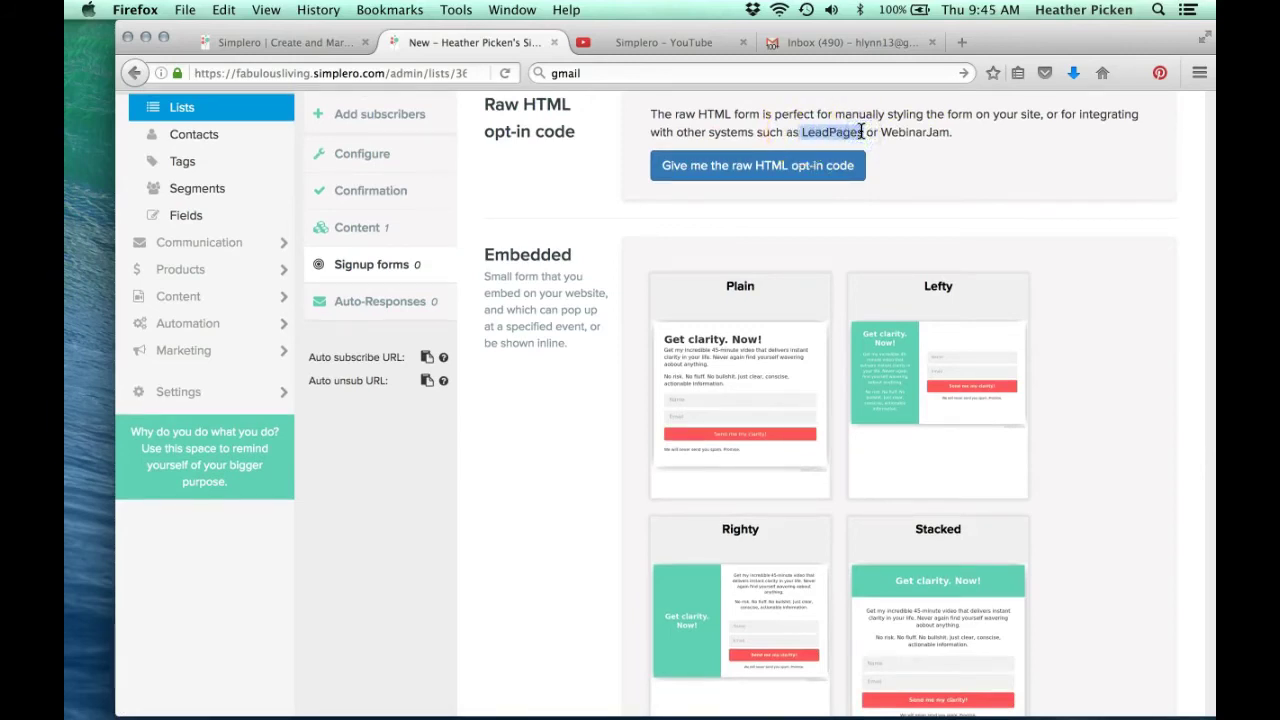
left_click(934, 187)
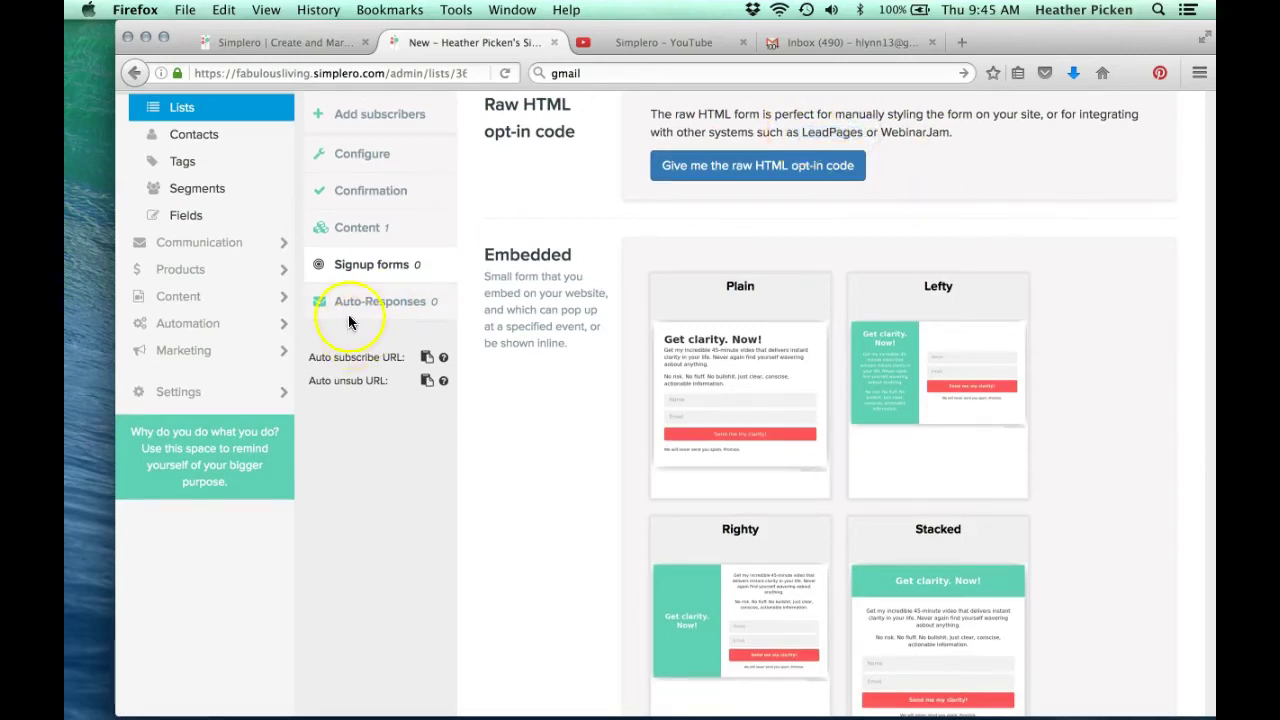
Step: Start a new auto-response for the free offer list with the subject "Hey, did you get this?"
left_click(345, 307)
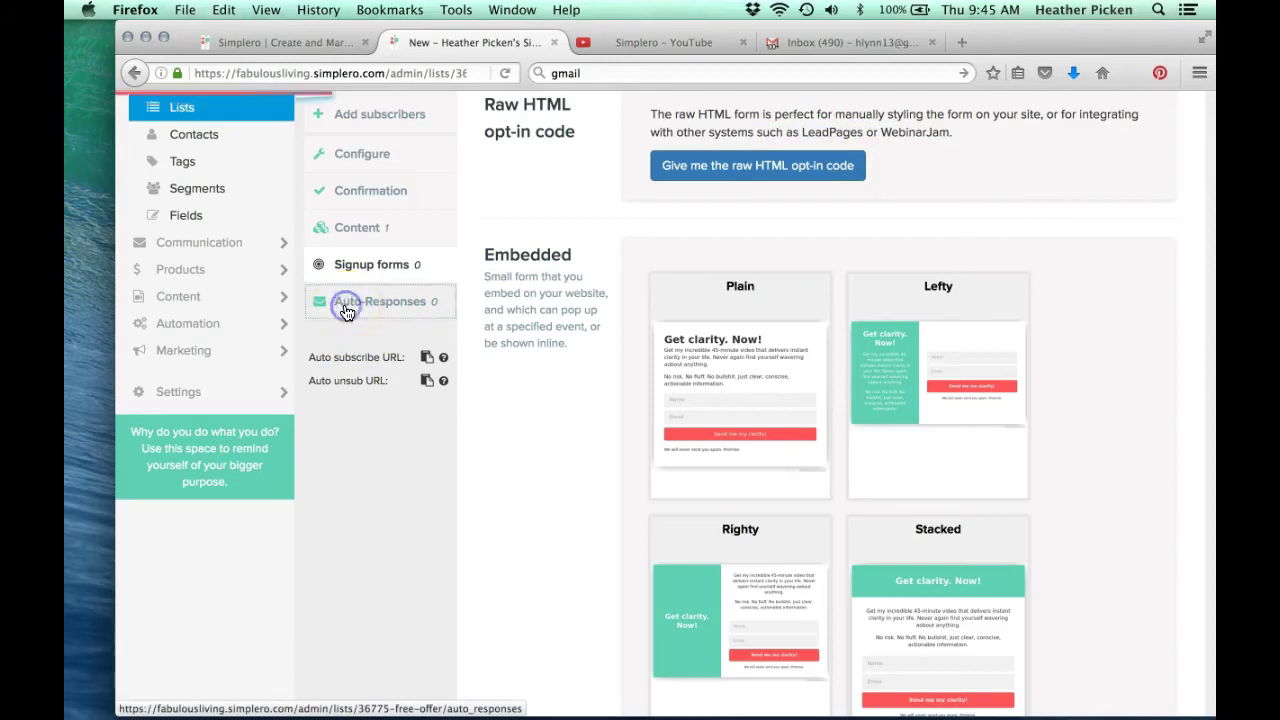
scroll(563, 510, "down", 2)
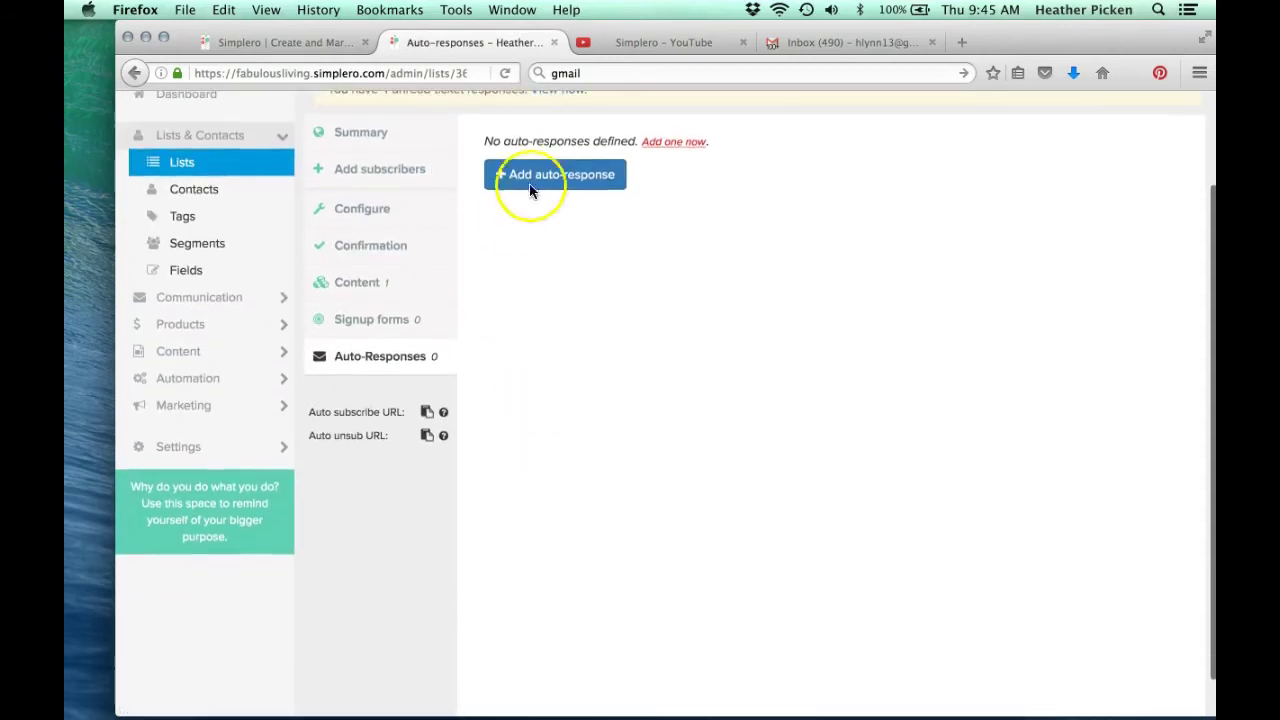
left_click(561, 182)
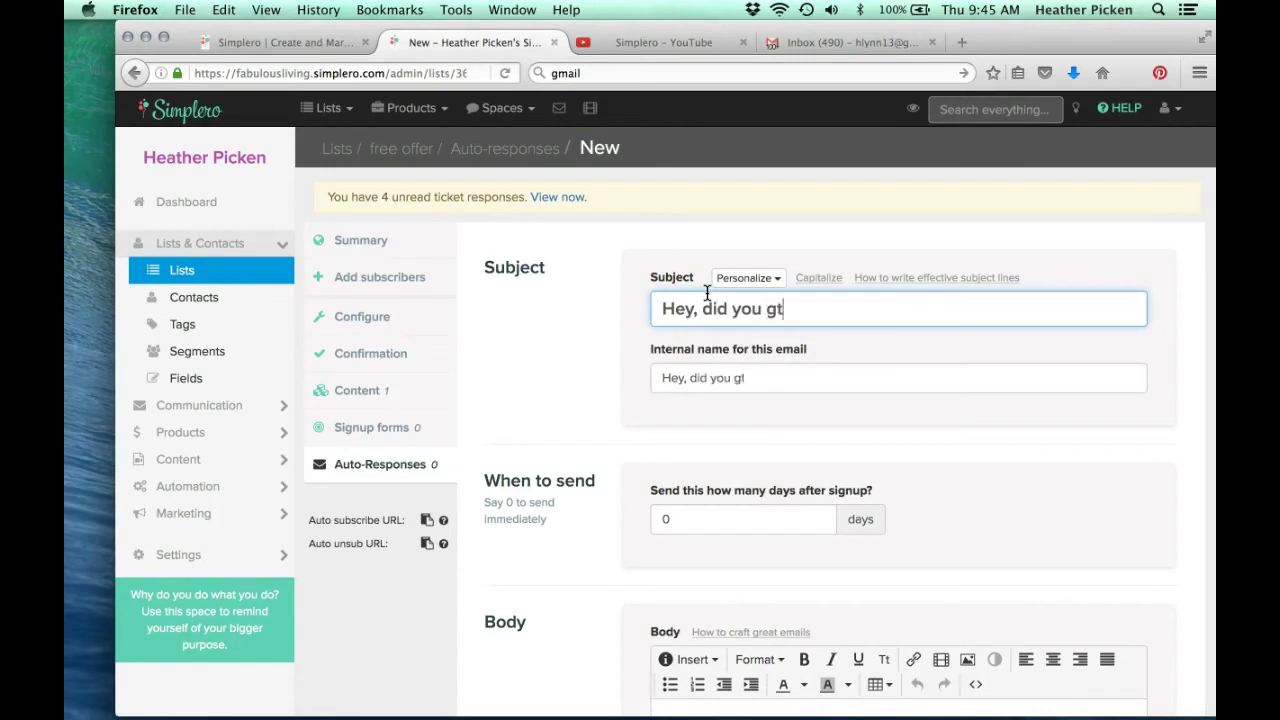
scroll(700, 310, "down", 3)
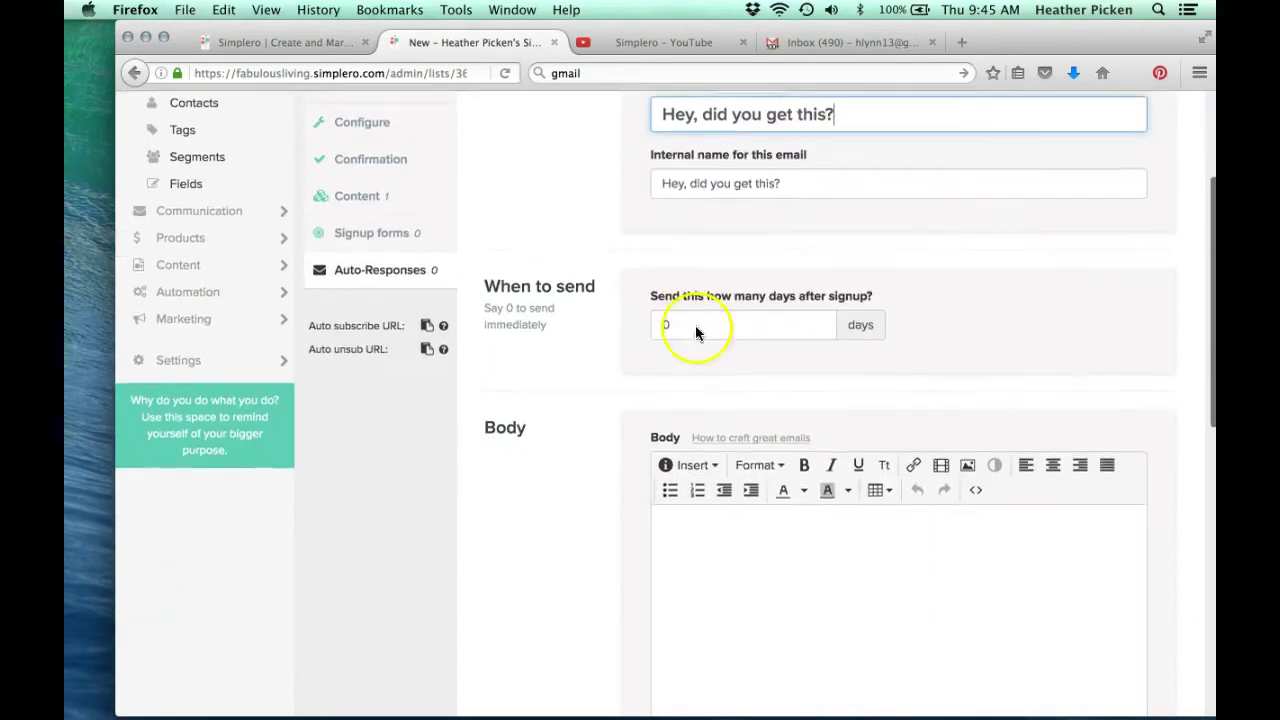
left_click(735, 567)
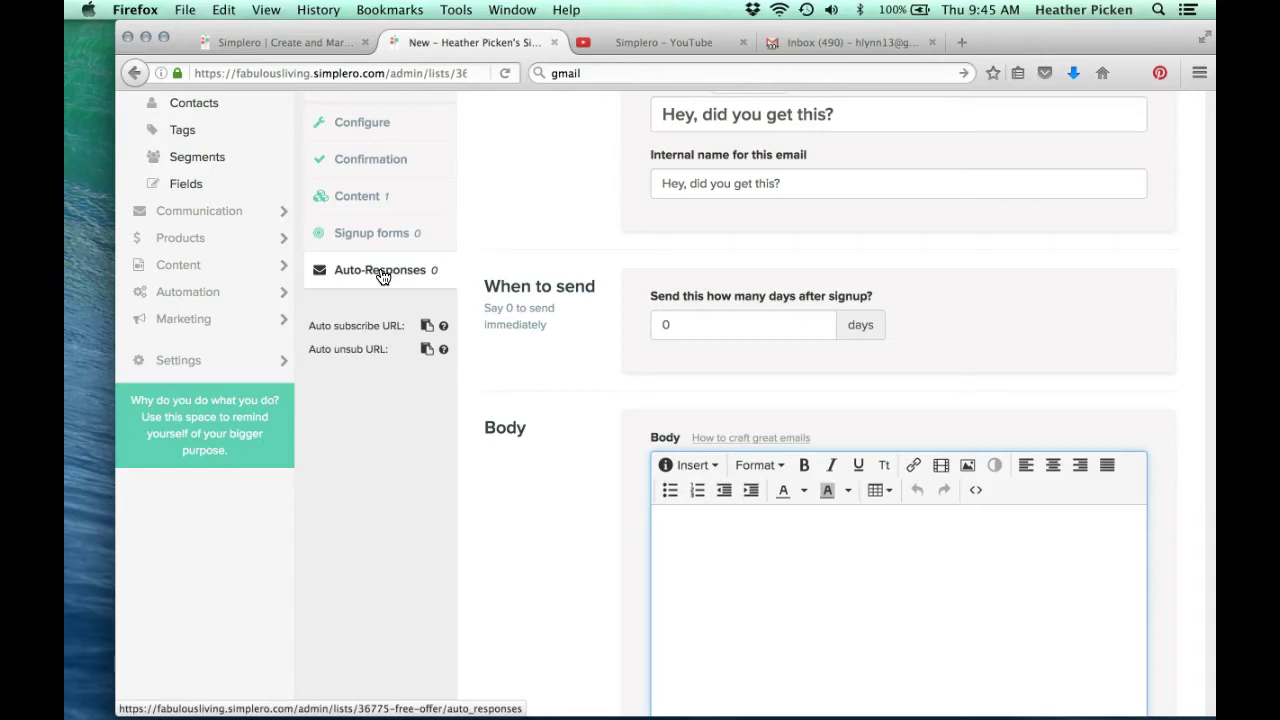
scroll(423, 240, "up", 3)
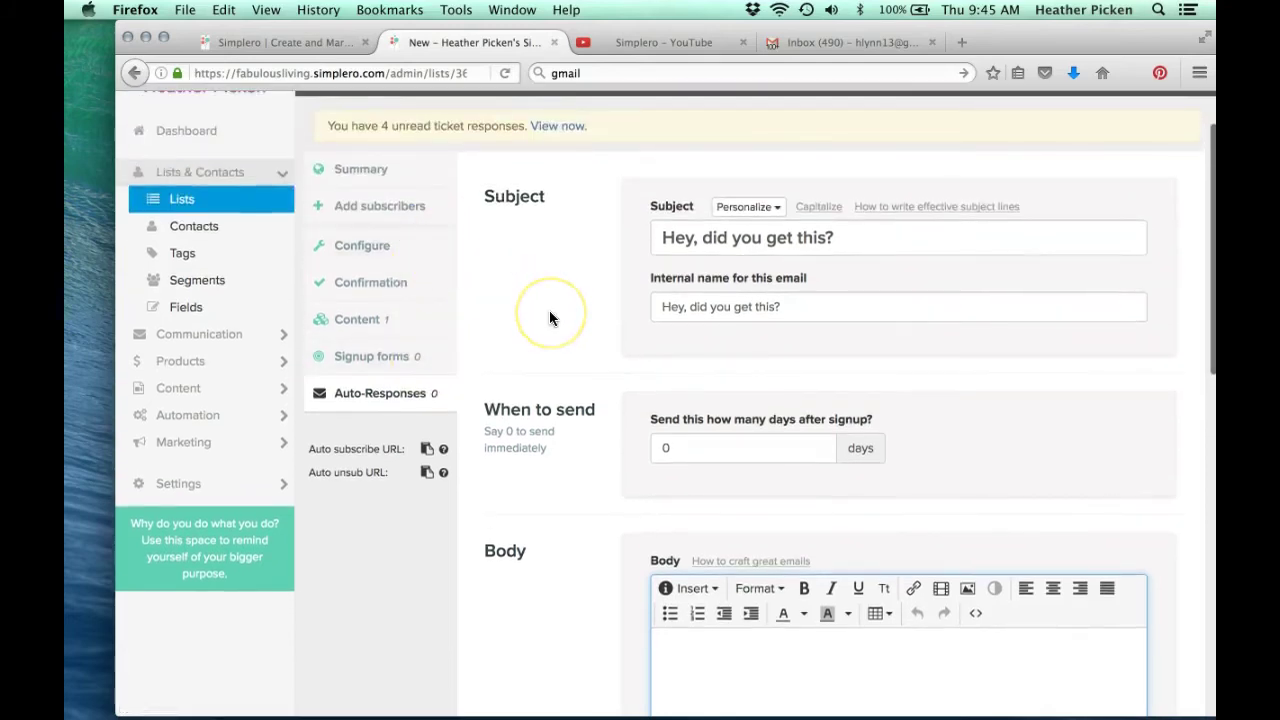
scroll(549, 318, "up", 2)
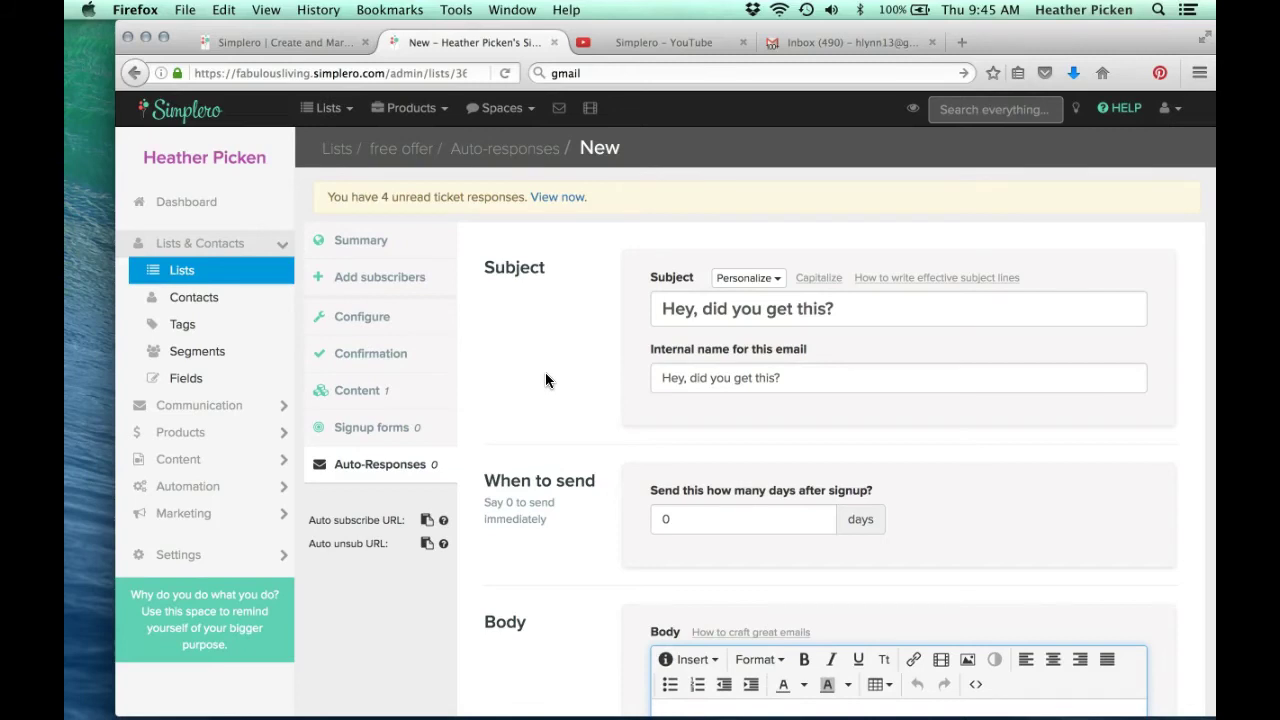
scroll(546, 418, "down", 1)
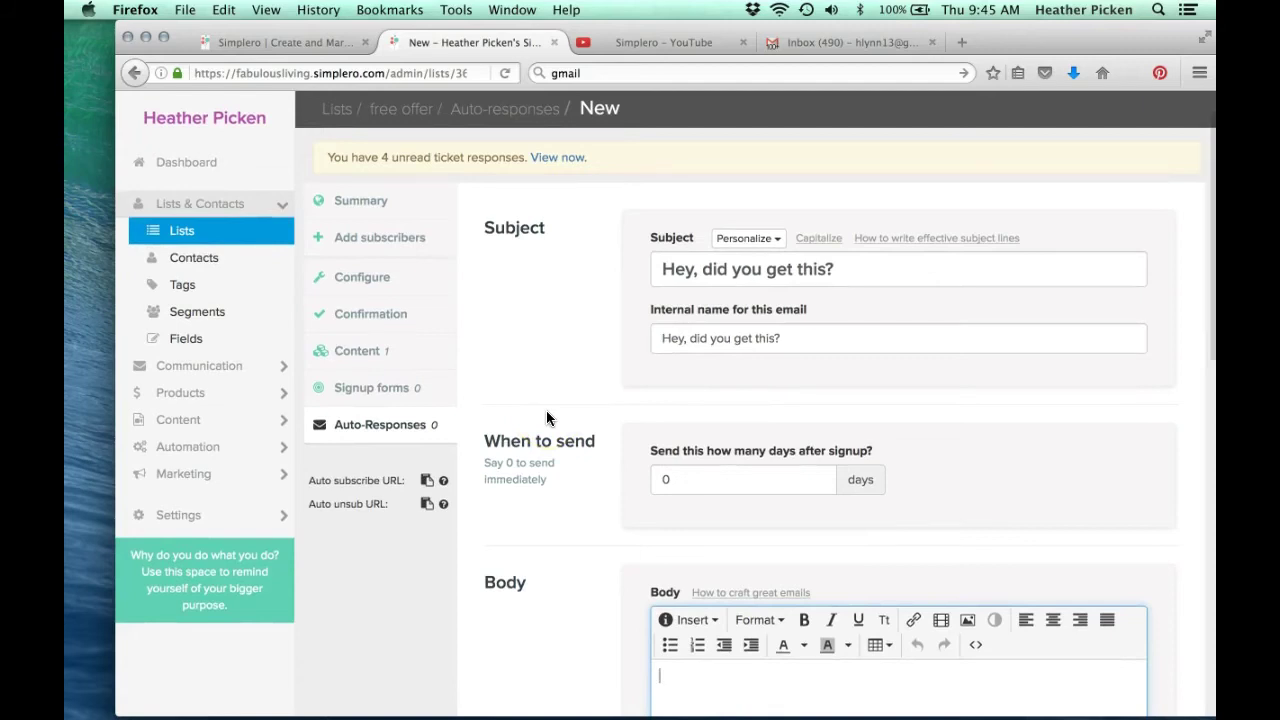
Step: Open the tags overview used for grouping and segmenting contacts
left_click(178, 290)
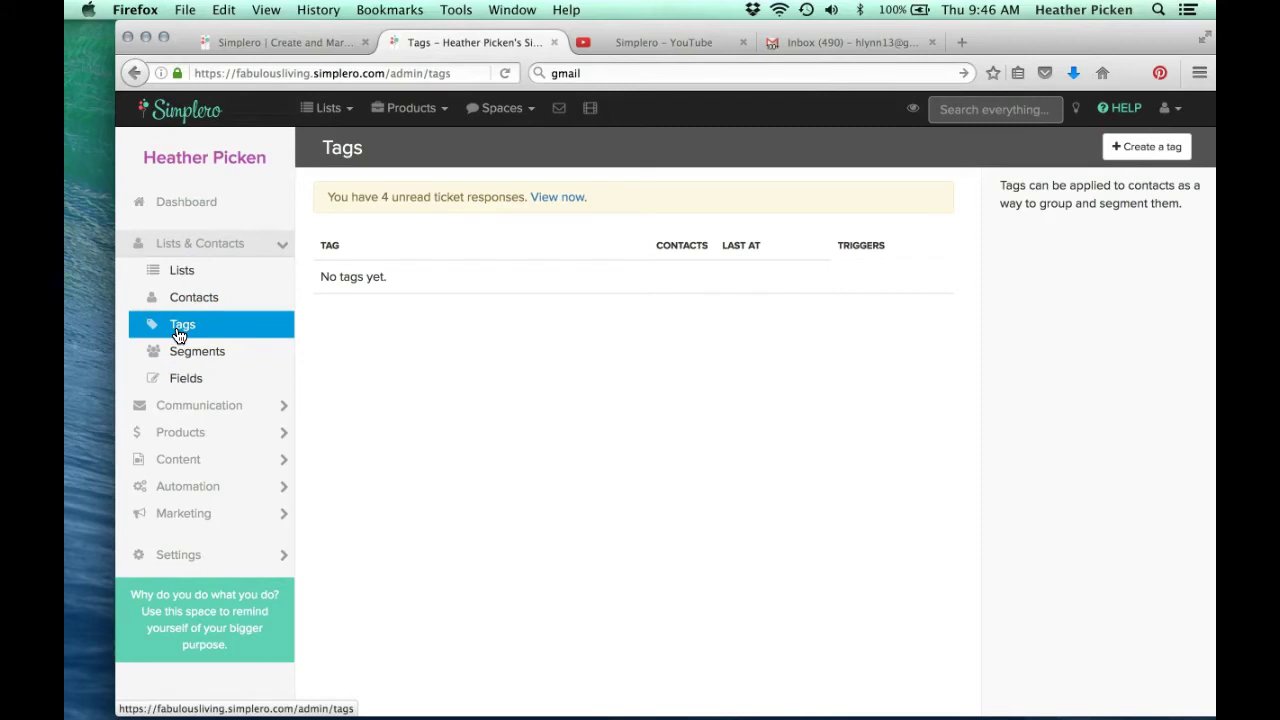
scroll(443, 448, "down", 3)
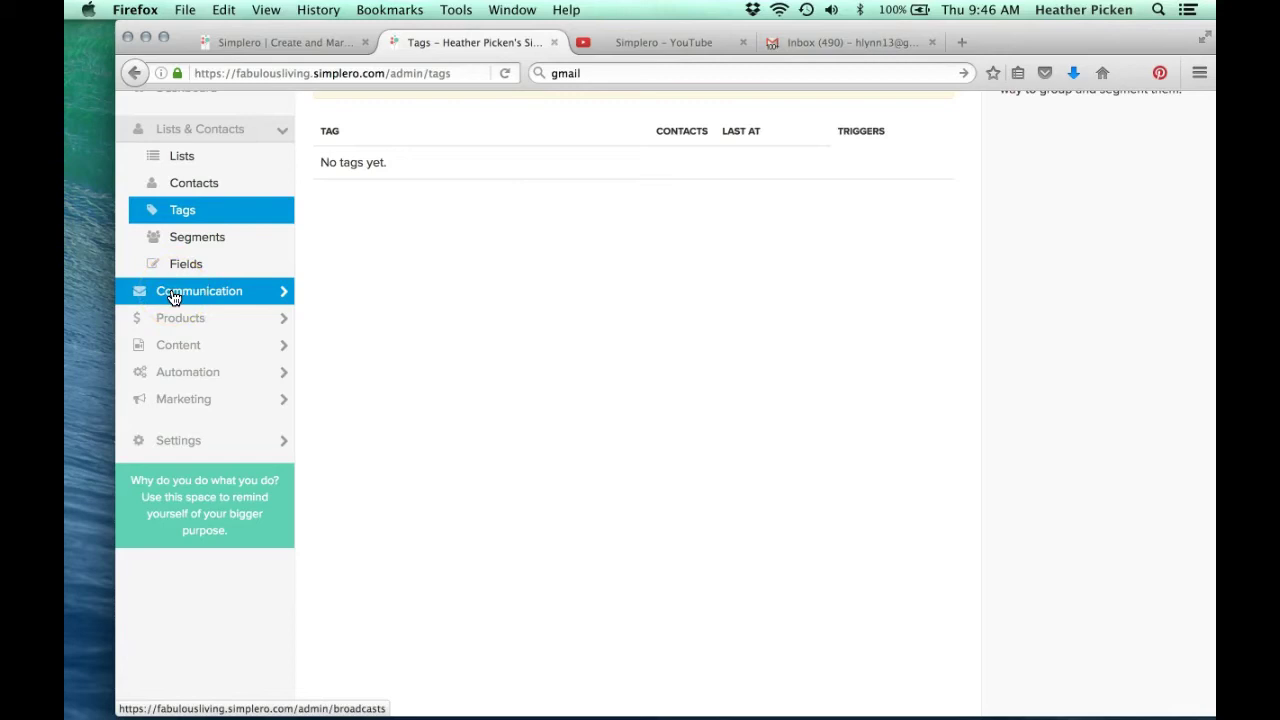
Step: Start creating a new product and name it "Client attraction system"
left_click(172, 320)
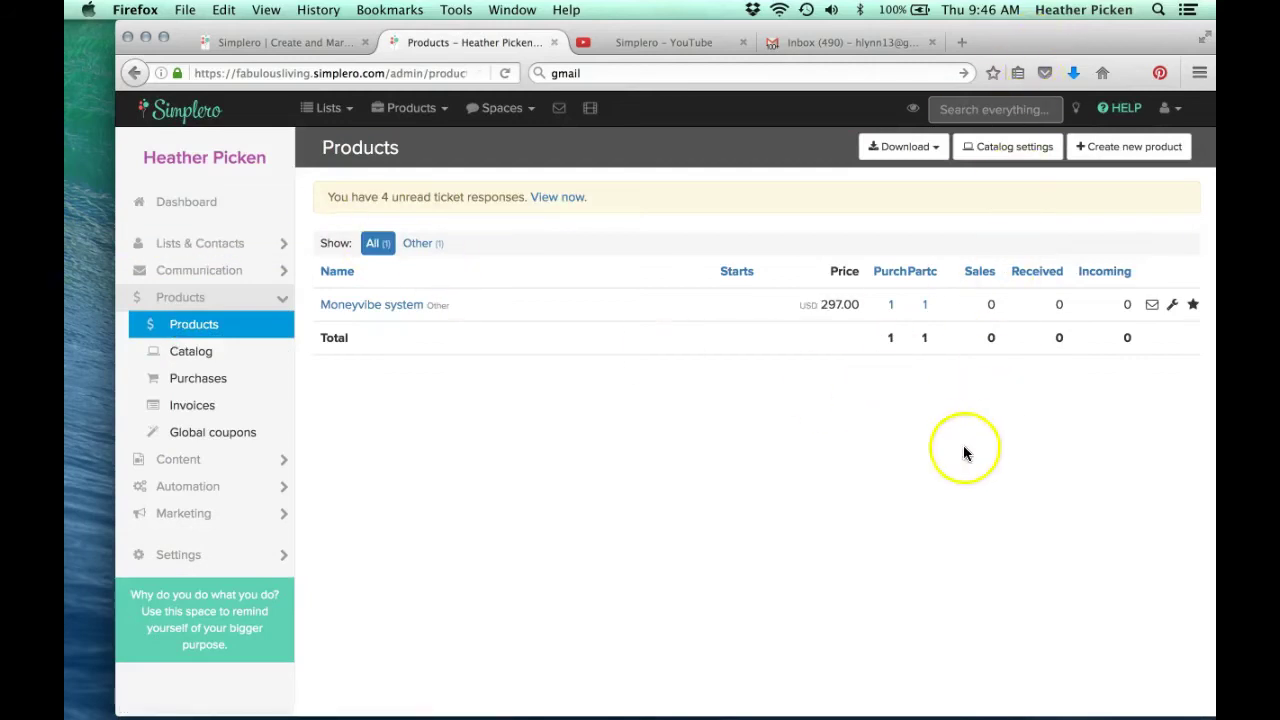
left_click(1097, 148)
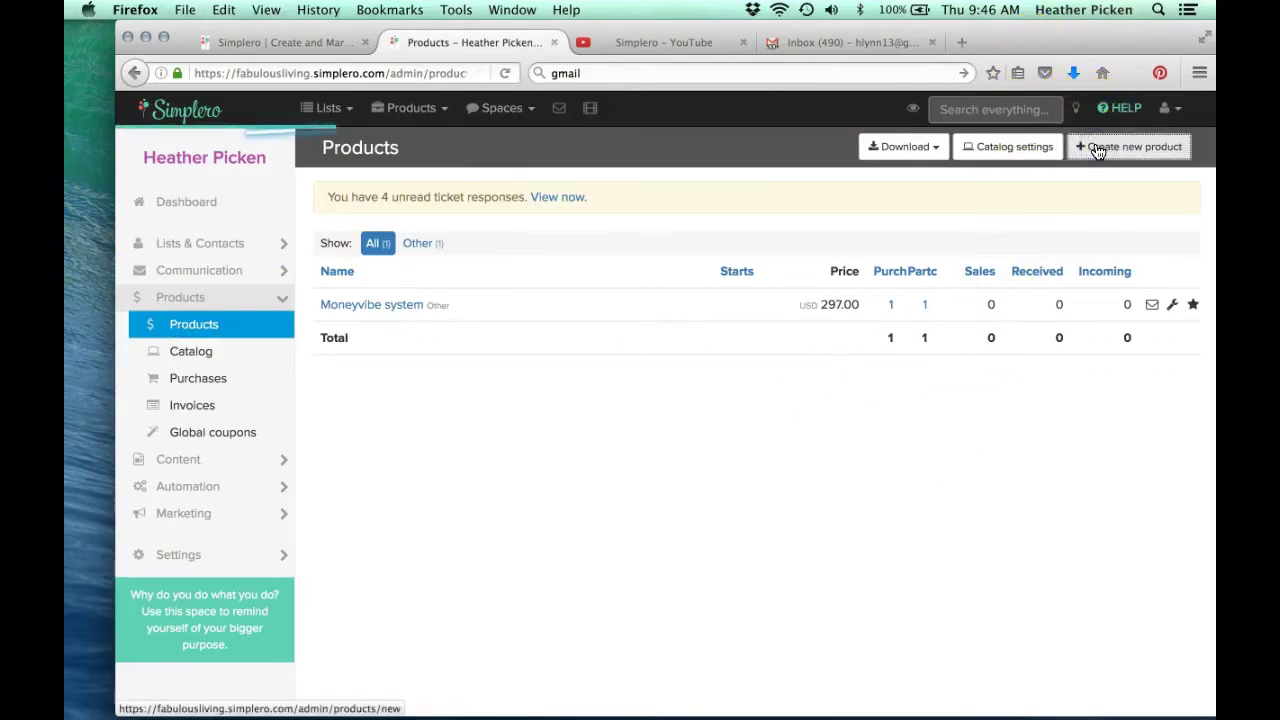
left_click(530, 310)
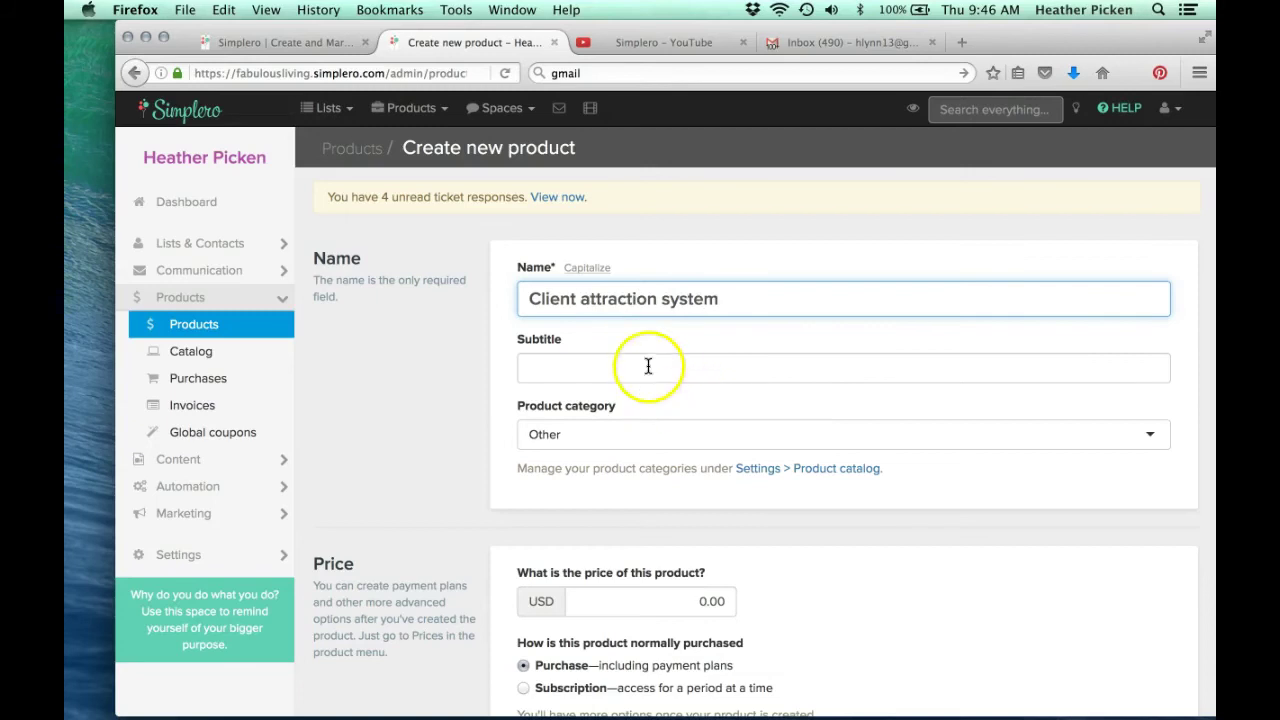
Step: Set the new product's price to 597.00 USD
scroll(651, 366, "down", 3)
scroll(628, 284, "down", 2)
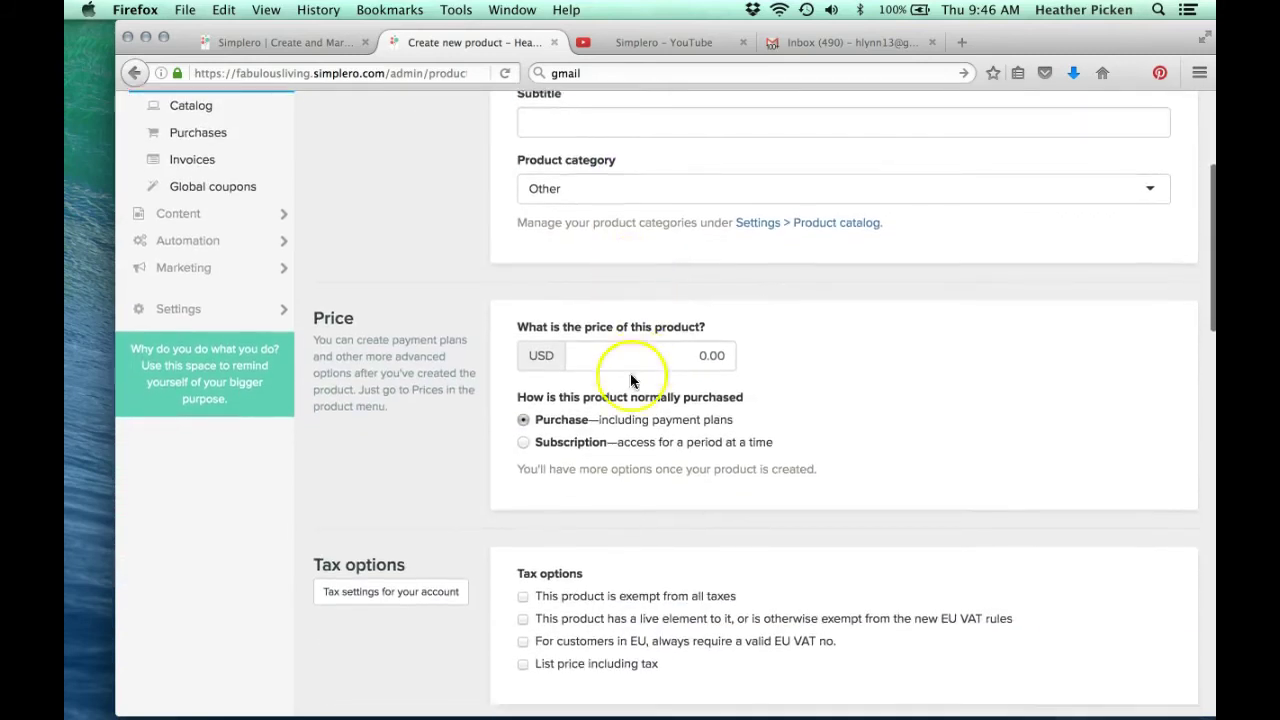
left_click(707, 355)
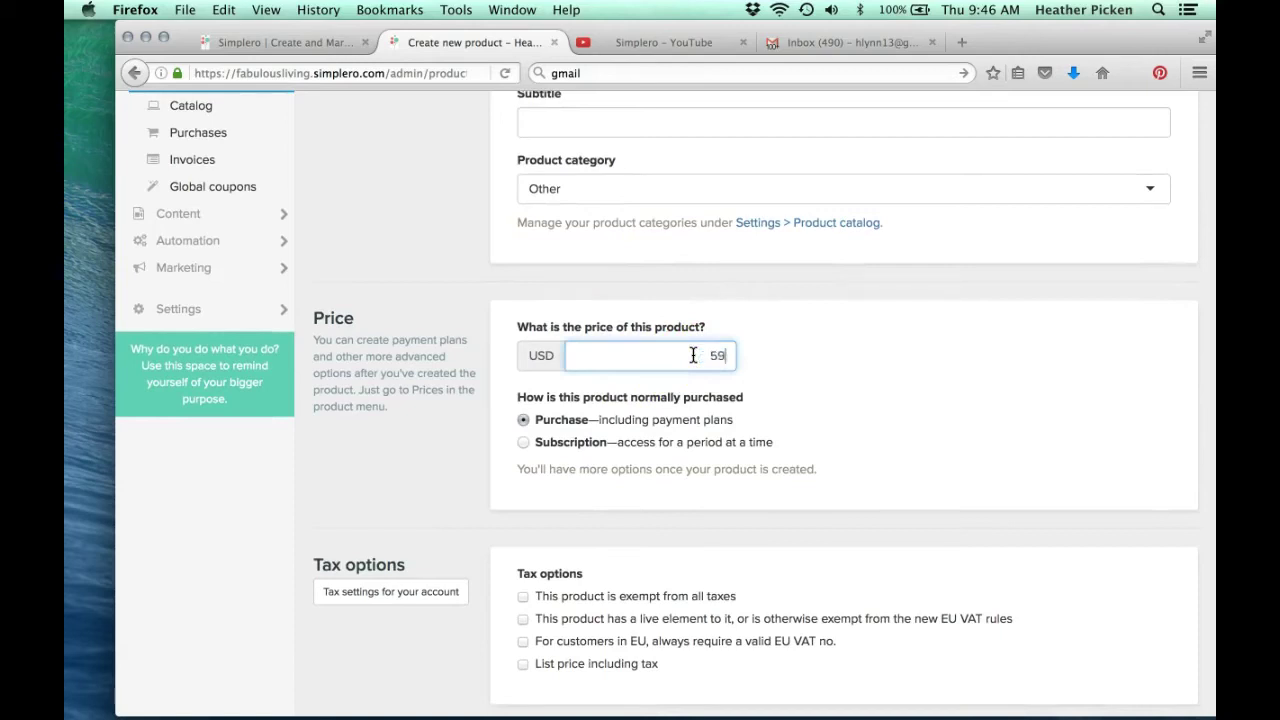
type("597.00")
left_click(891, 424)
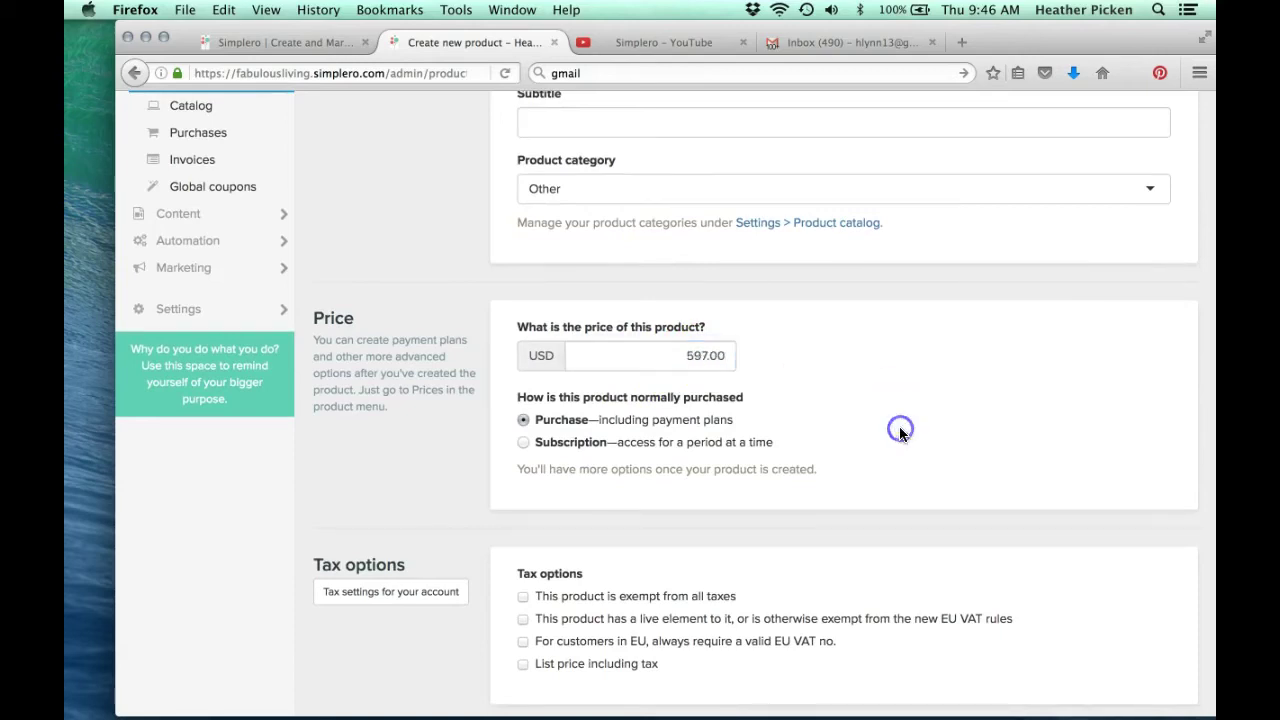
scroll(900, 430, "down", 3)
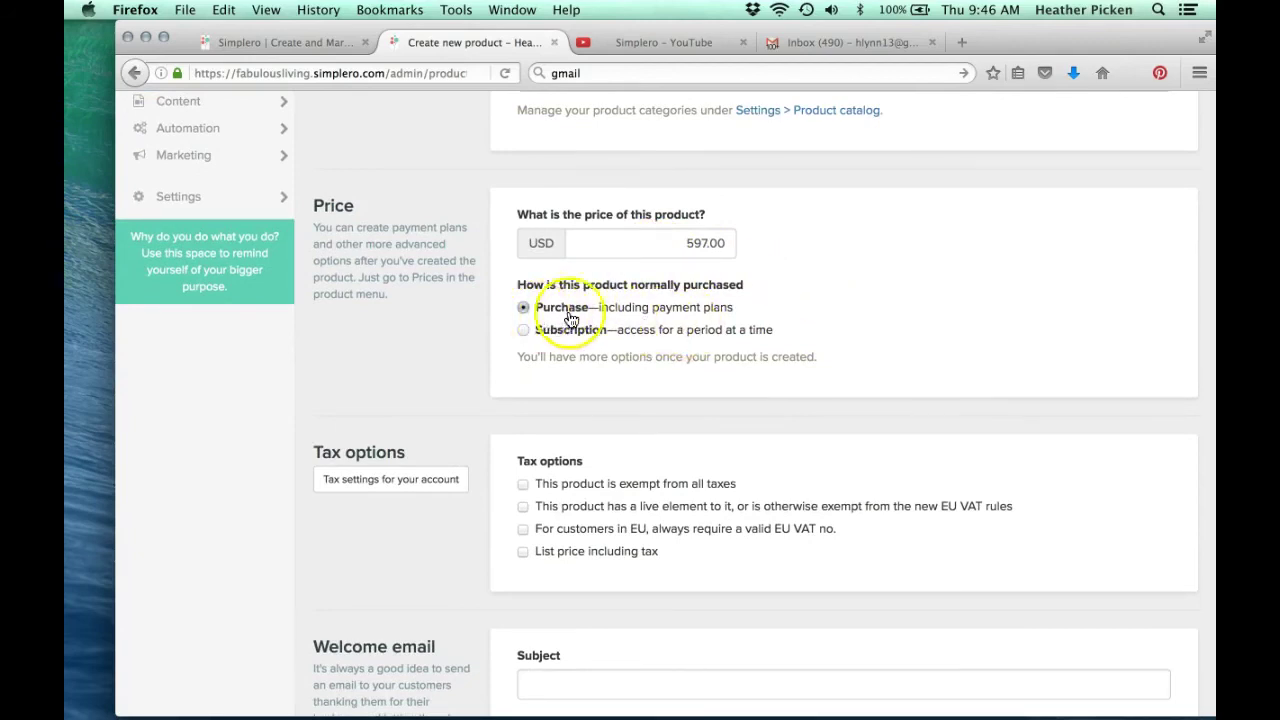
Step: Switch the product's normal purchase type to Subscription
left_click(524, 331)
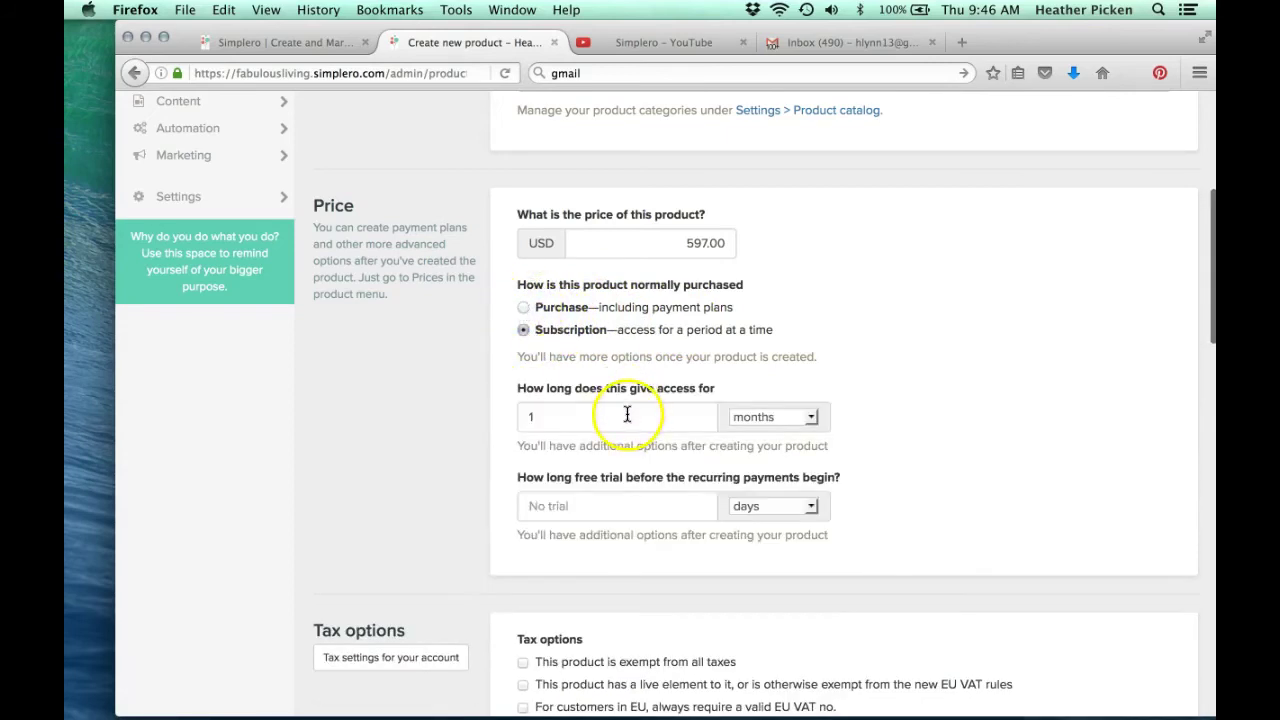
left_click(841, 348)
scroll(841, 348, "down", 2)
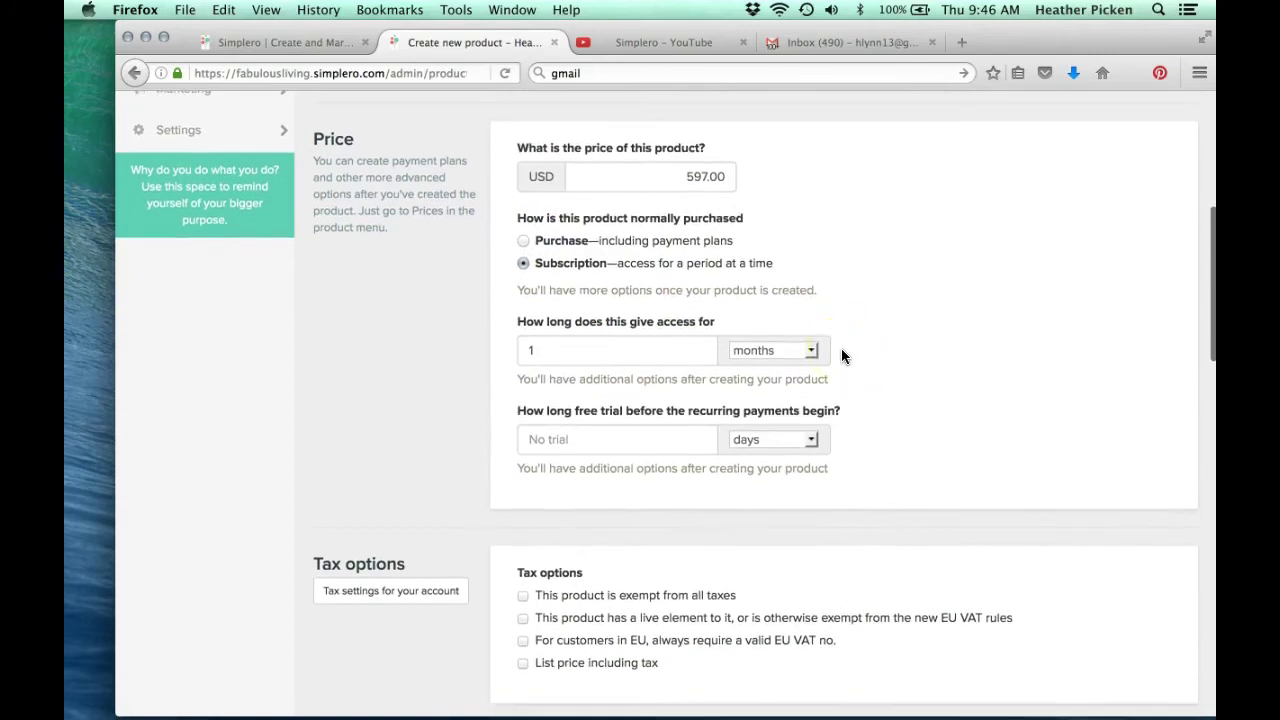
scroll(880, 236, "down", 1)
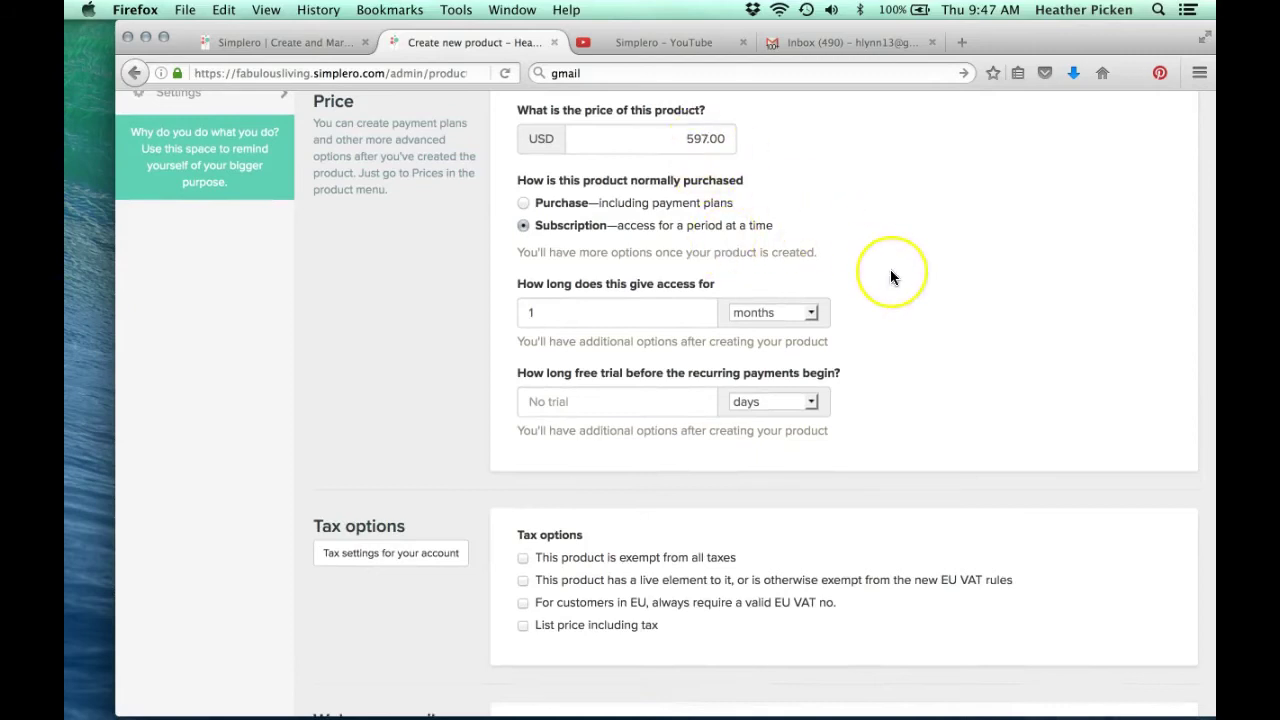
Step: Set the free trial before the recurring payments begin to 30 days
left_click(577, 315)
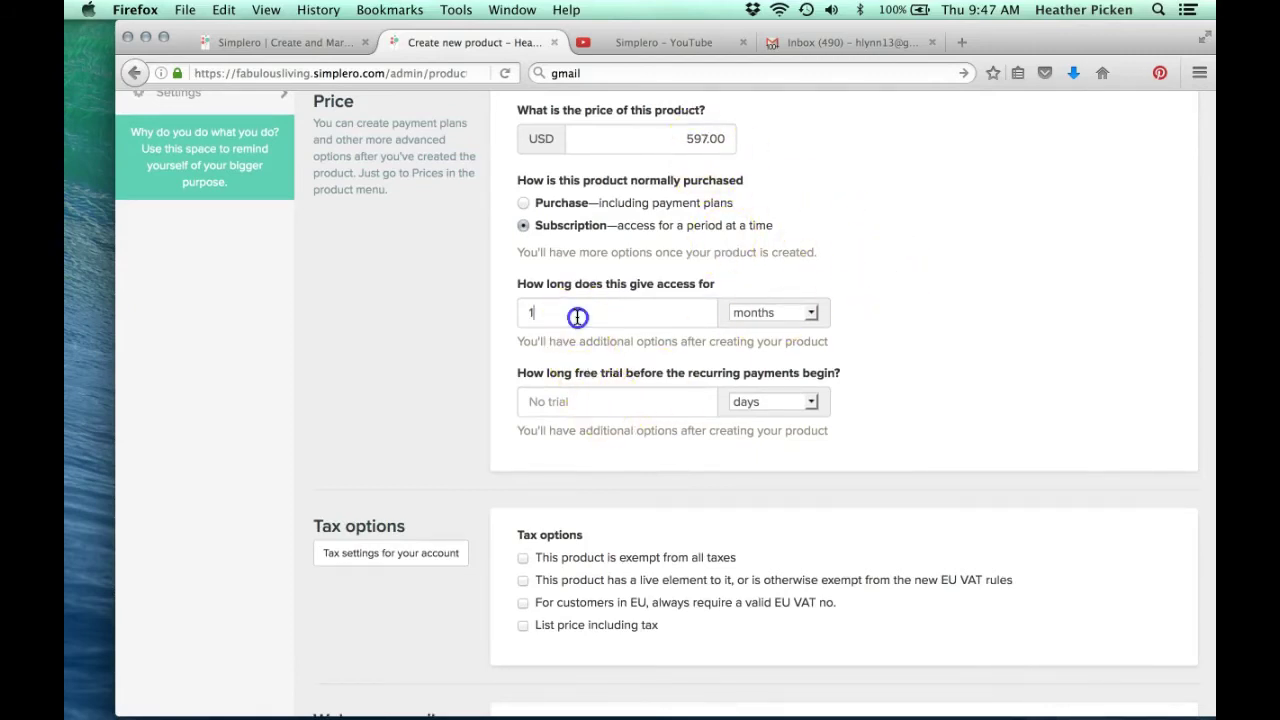
left_click(741, 403)
left_click(617, 401)
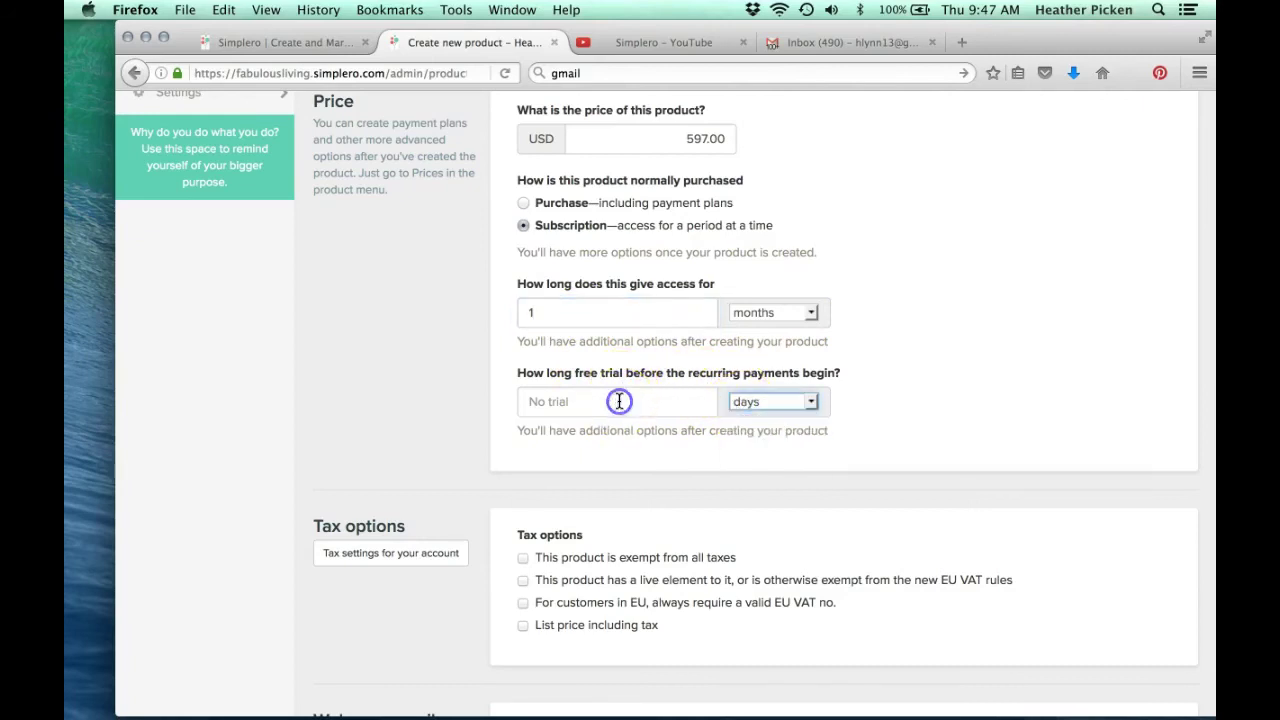
left_click(619, 401)
type("30")
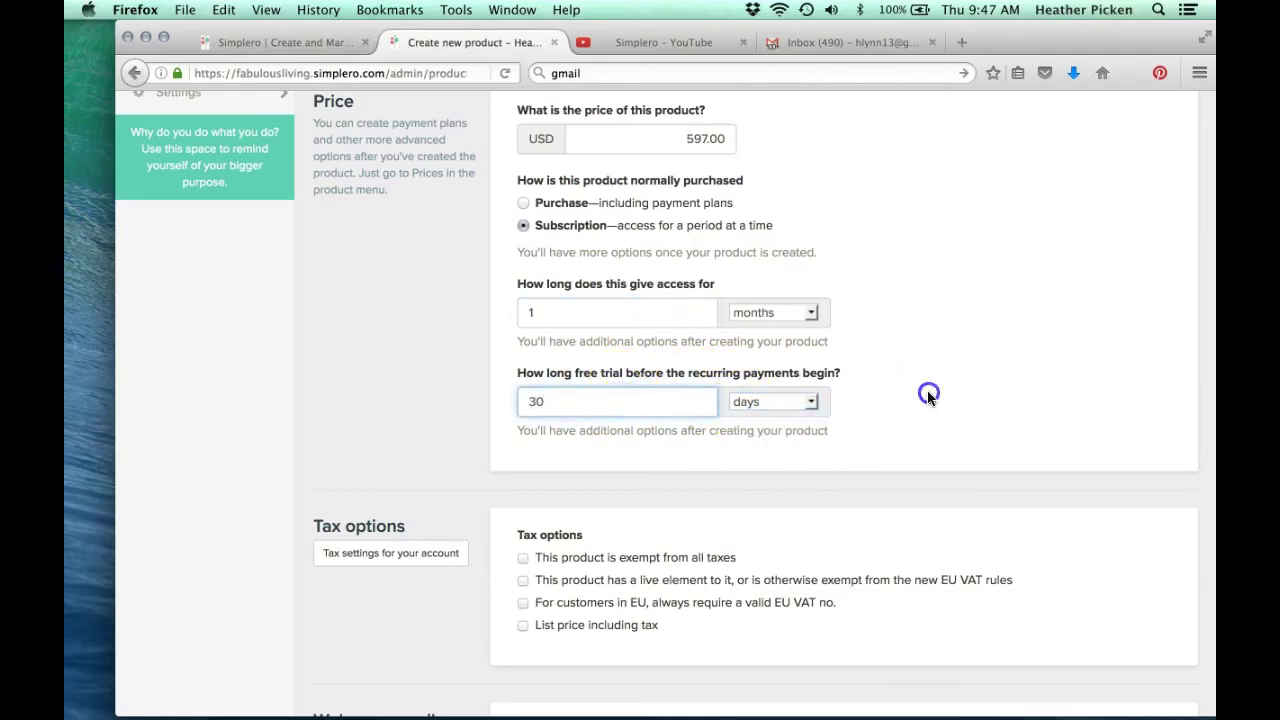
left_click(927, 390)
Step: Set the subscription's access period to 6 months
left_click(752, 313)
left_click(500, 305)
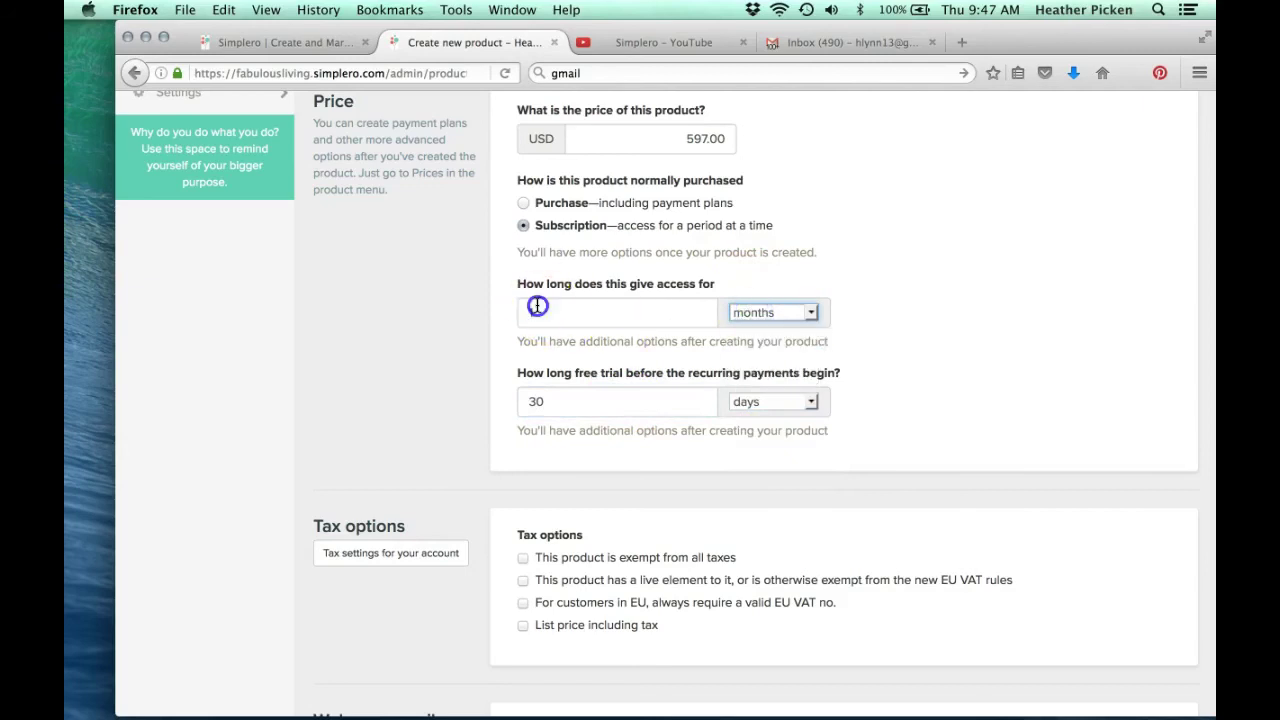
left_click(509, 310)
type("6")
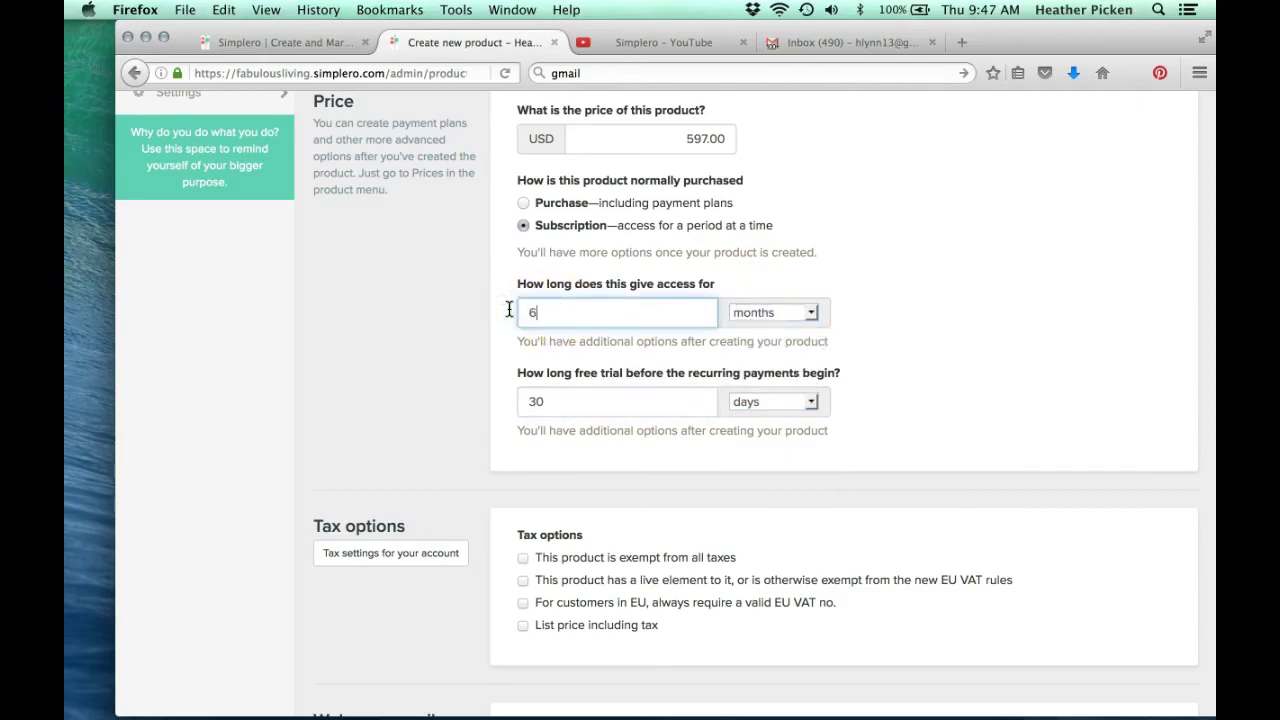
left_click(925, 350)
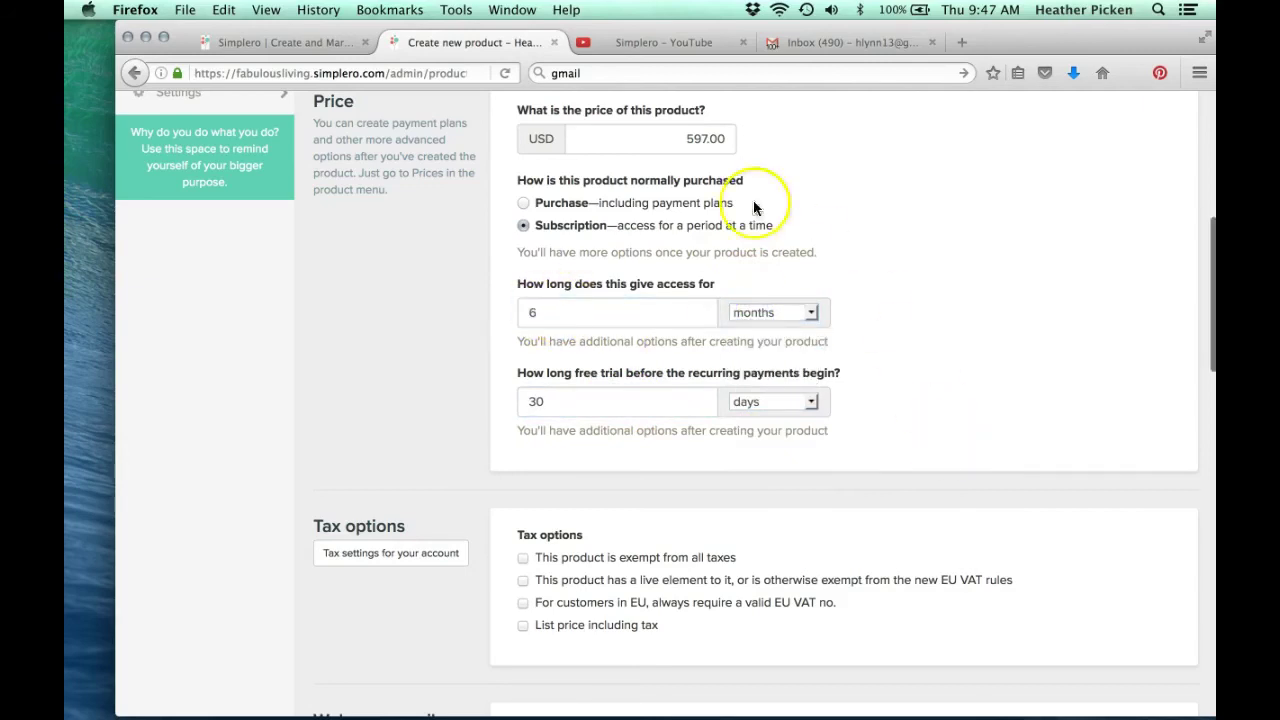
Step: Review the product's price and remaining settings, including tax options, welcome email, participant limit, email footer text and account number
double_click(678, 141)
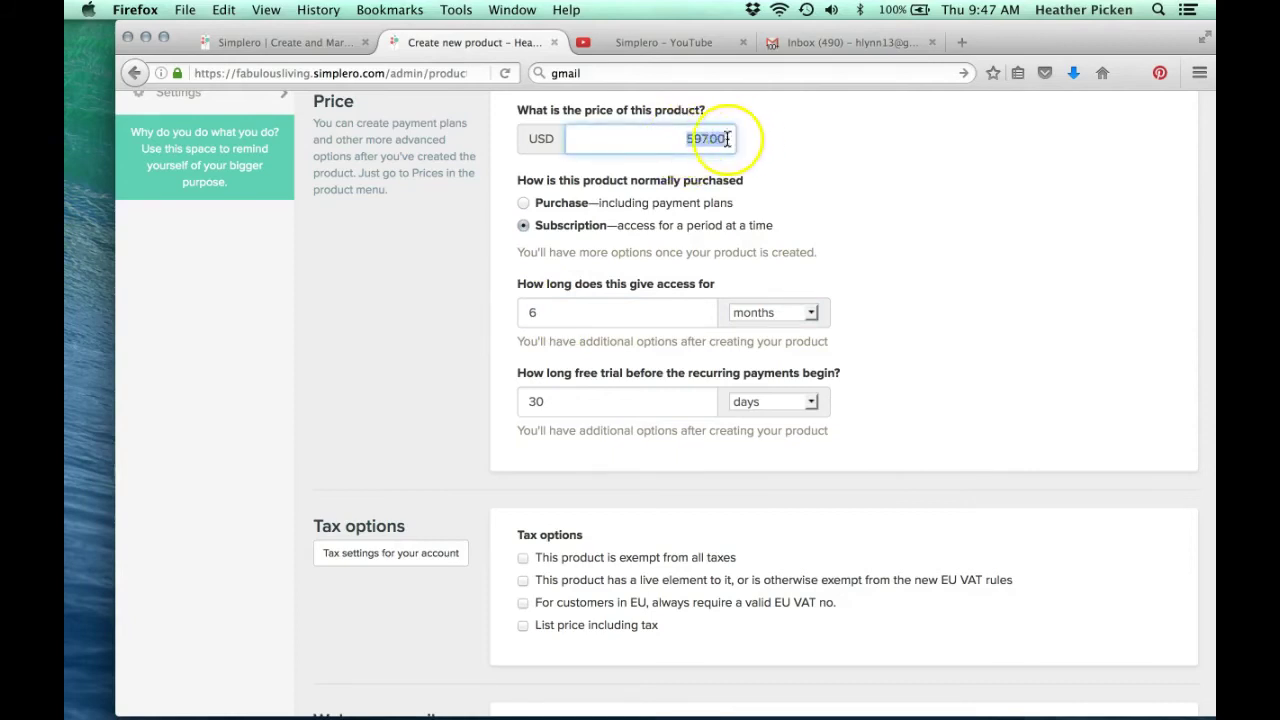
scroll(858, 385, "down", 2)
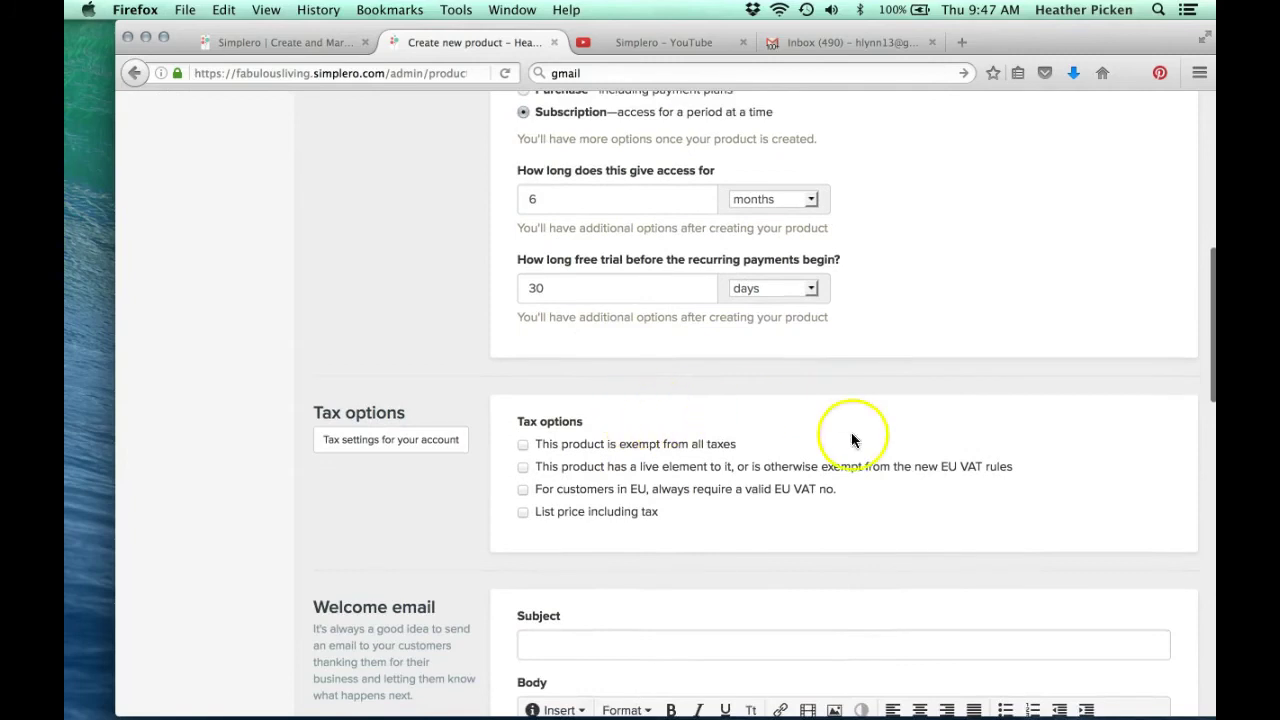
scroll(851, 432, "down", 3)
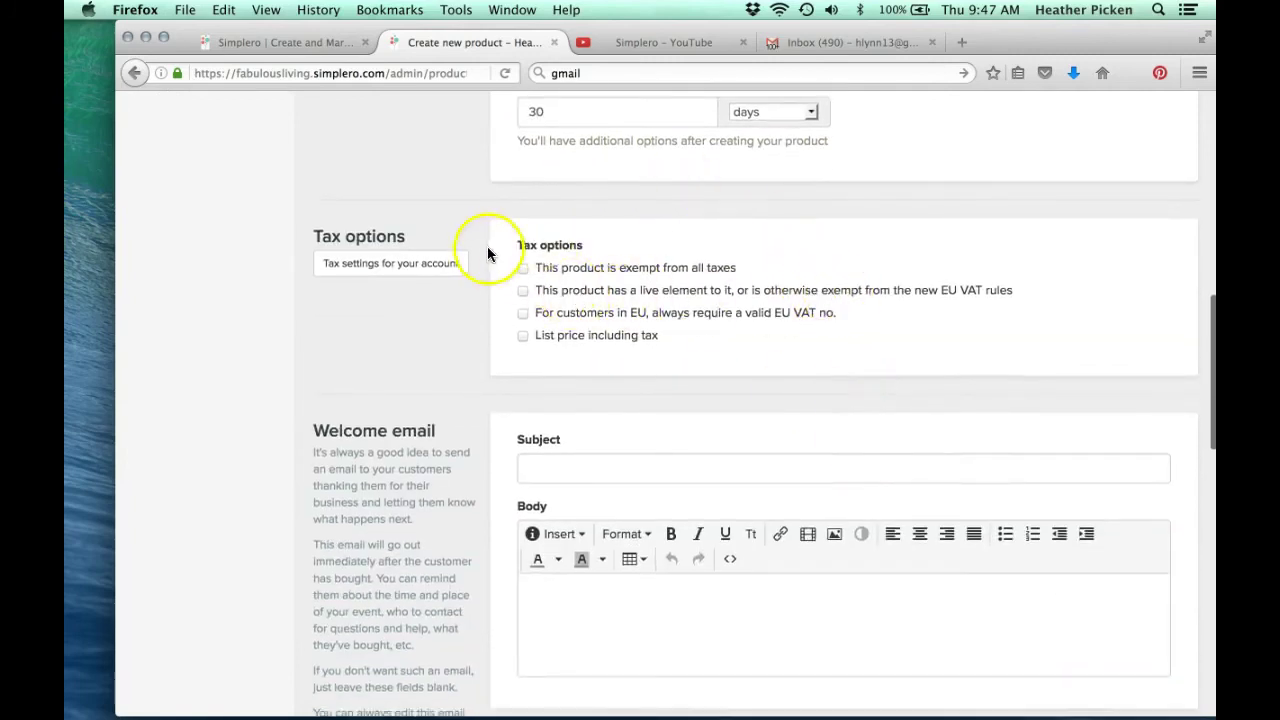
scroll(545, 360, "down", 2)
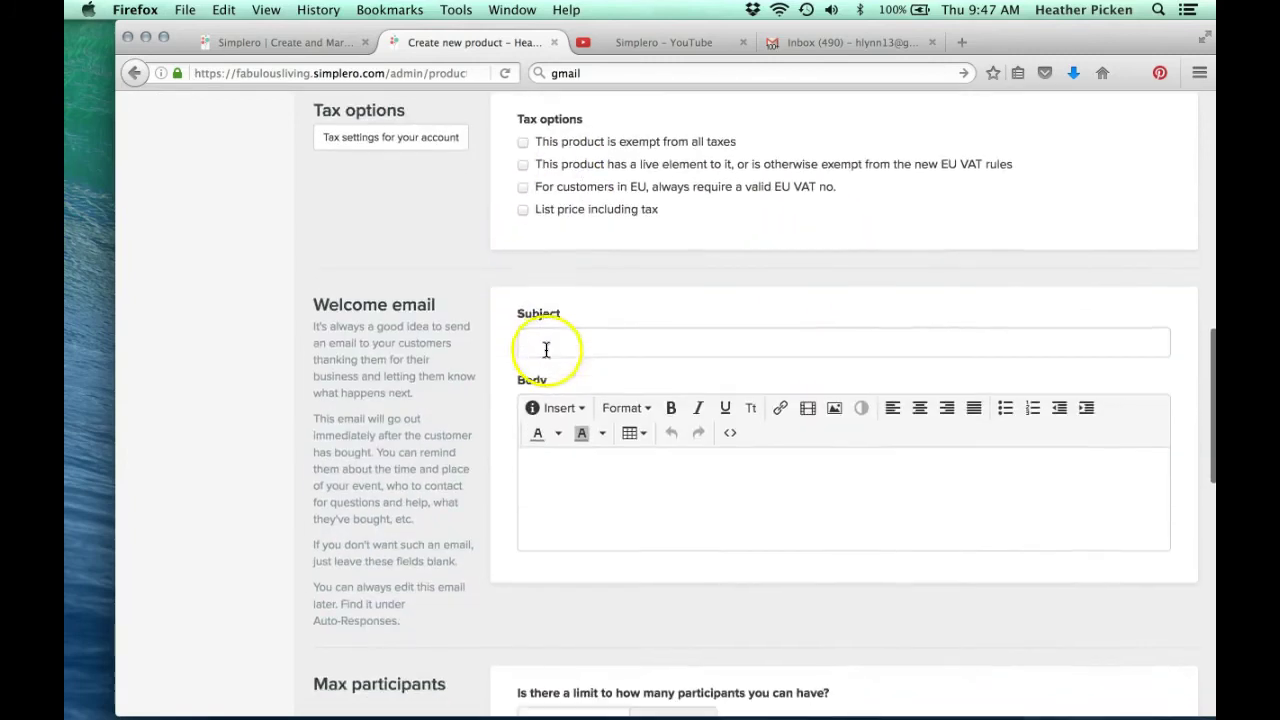
left_click(551, 343)
scroll(553, 341, "down", 1)
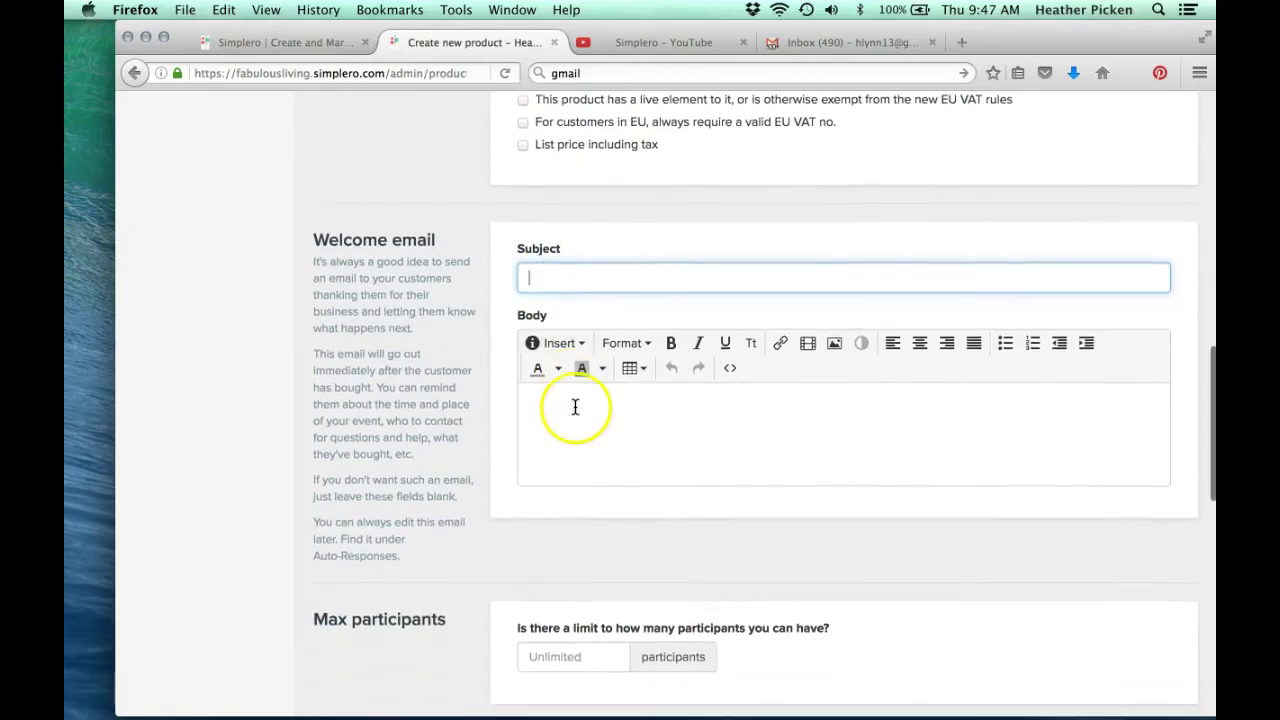
left_click(530, 282)
left_click(595, 480)
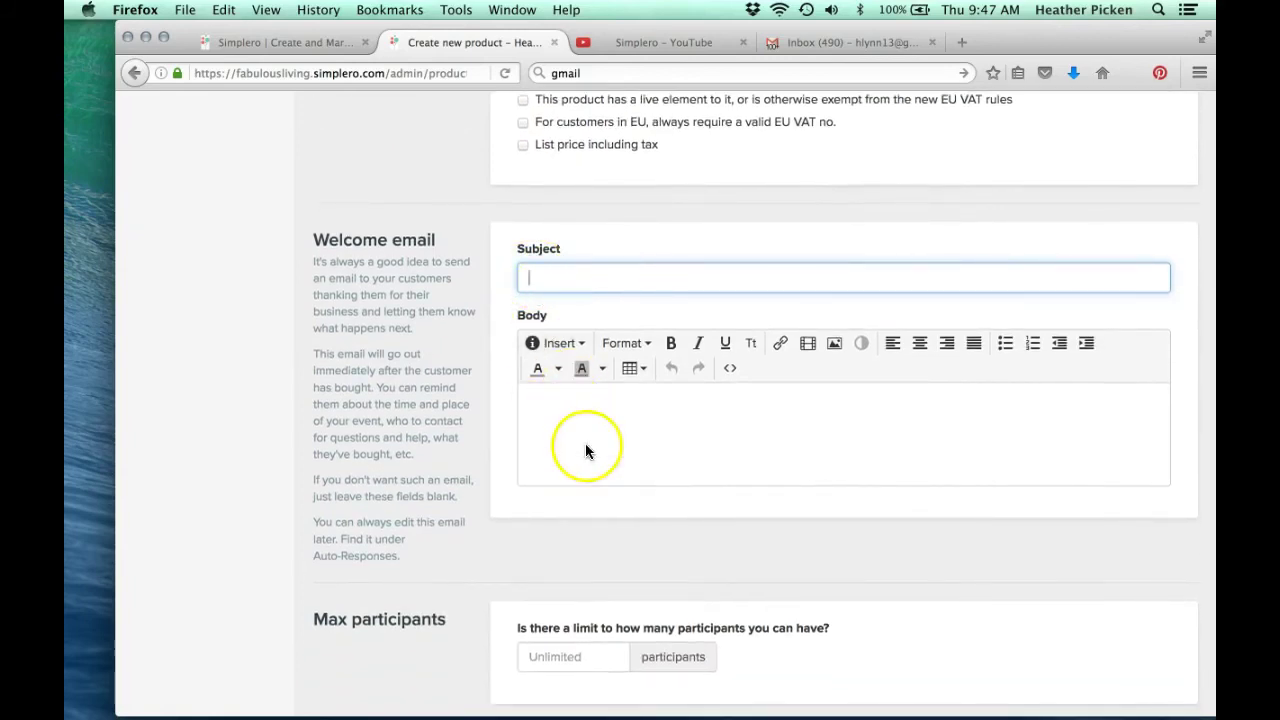
scroll(585, 445, "down", 3)
scroll(620, 460, "down", 2)
scroll(657, 533, "down", 6)
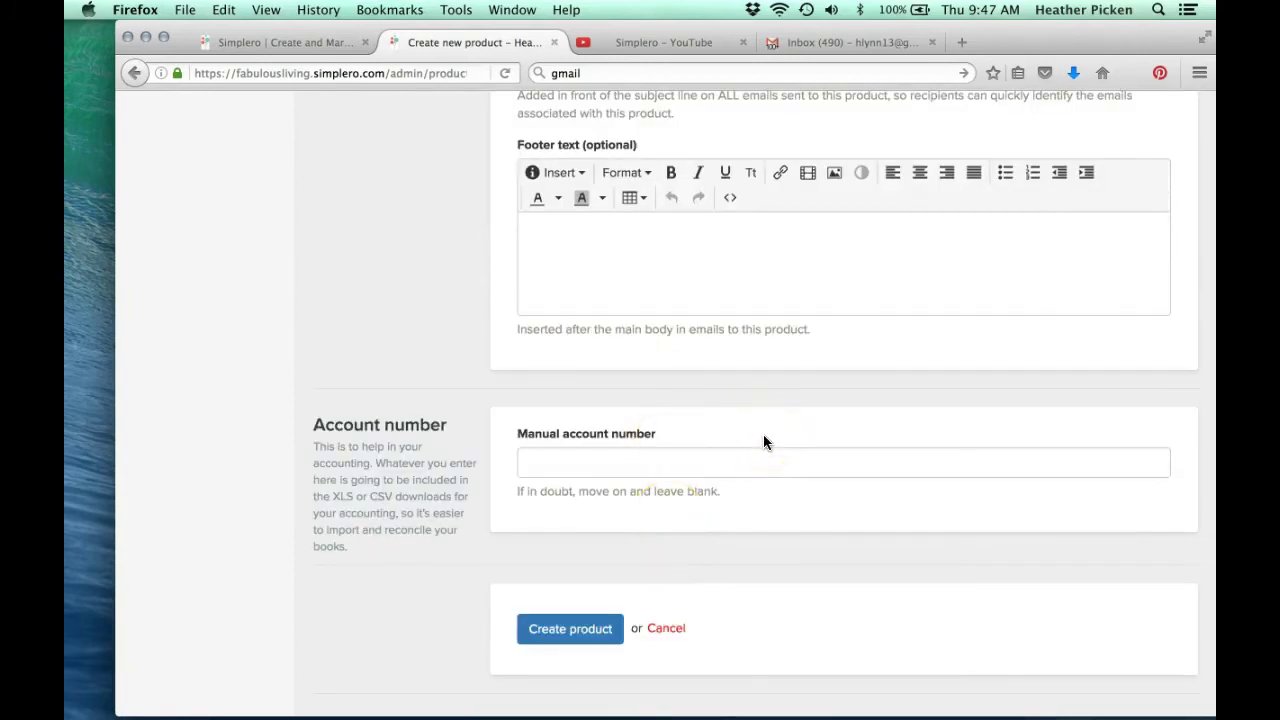
scroll(763, 440, "up", 15)
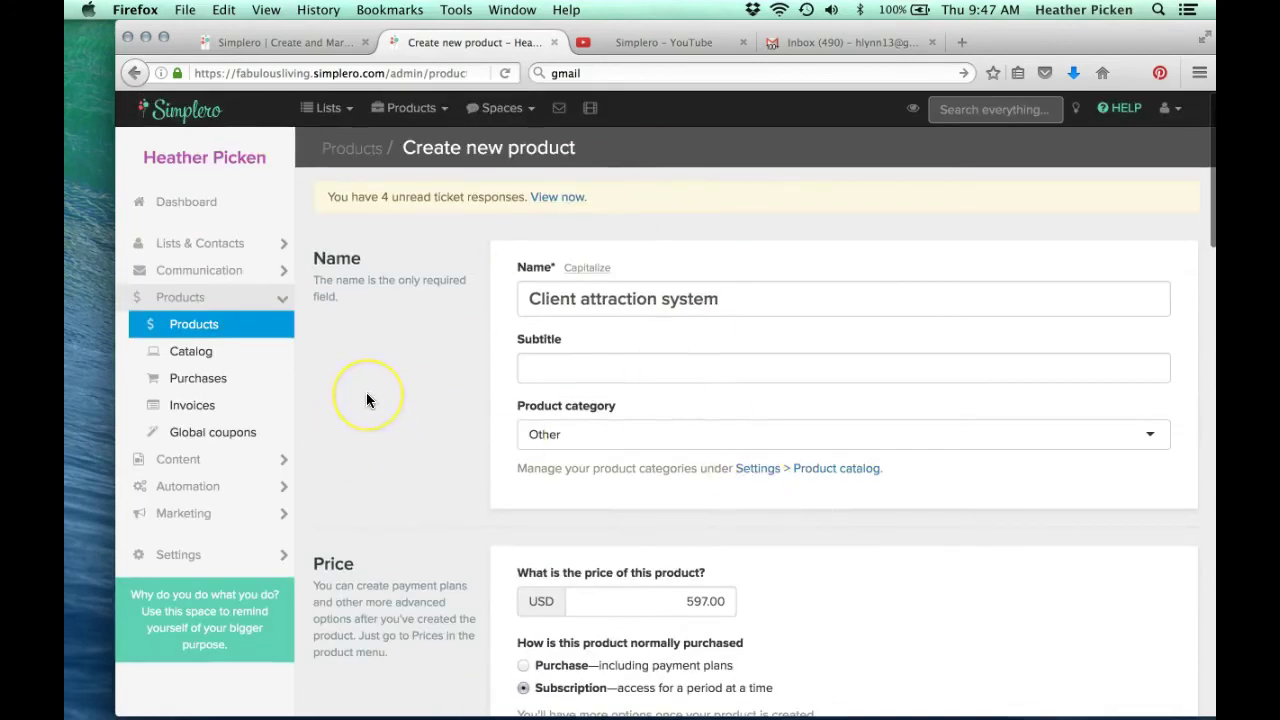
Step: View the invoices overview and open the global coupons page
left_click(191, 403)
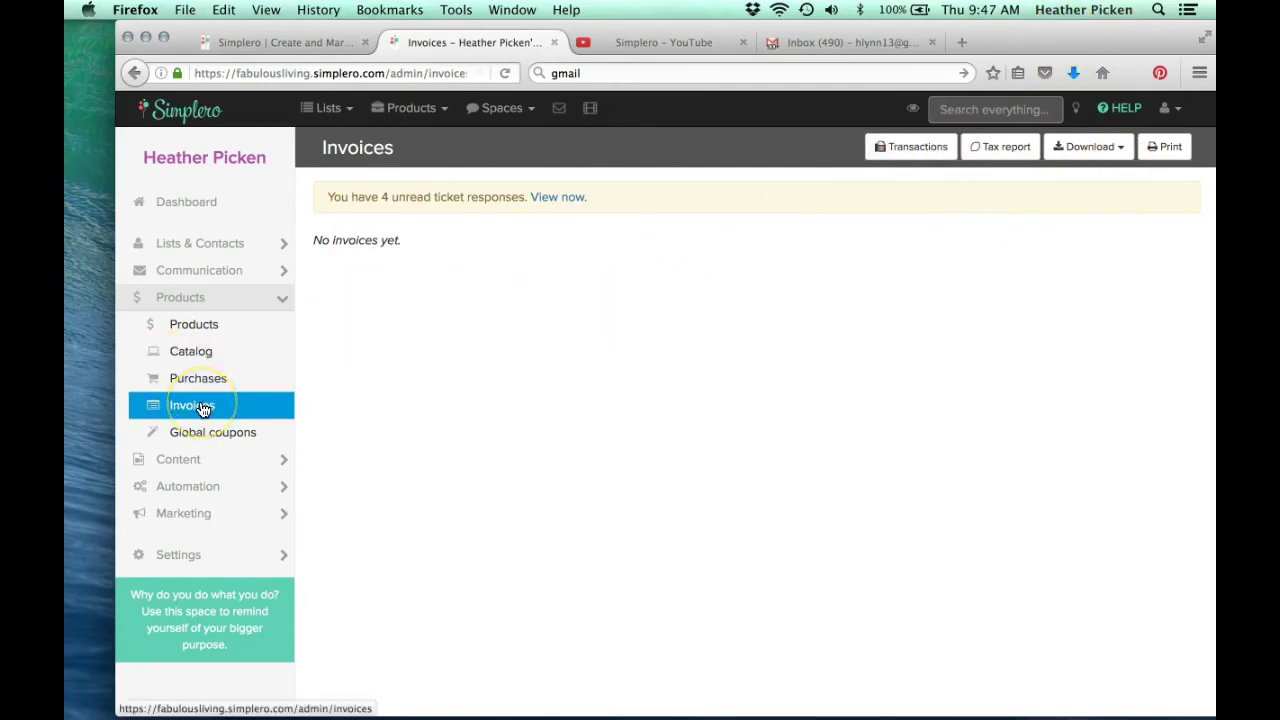
left_click(184, 440)
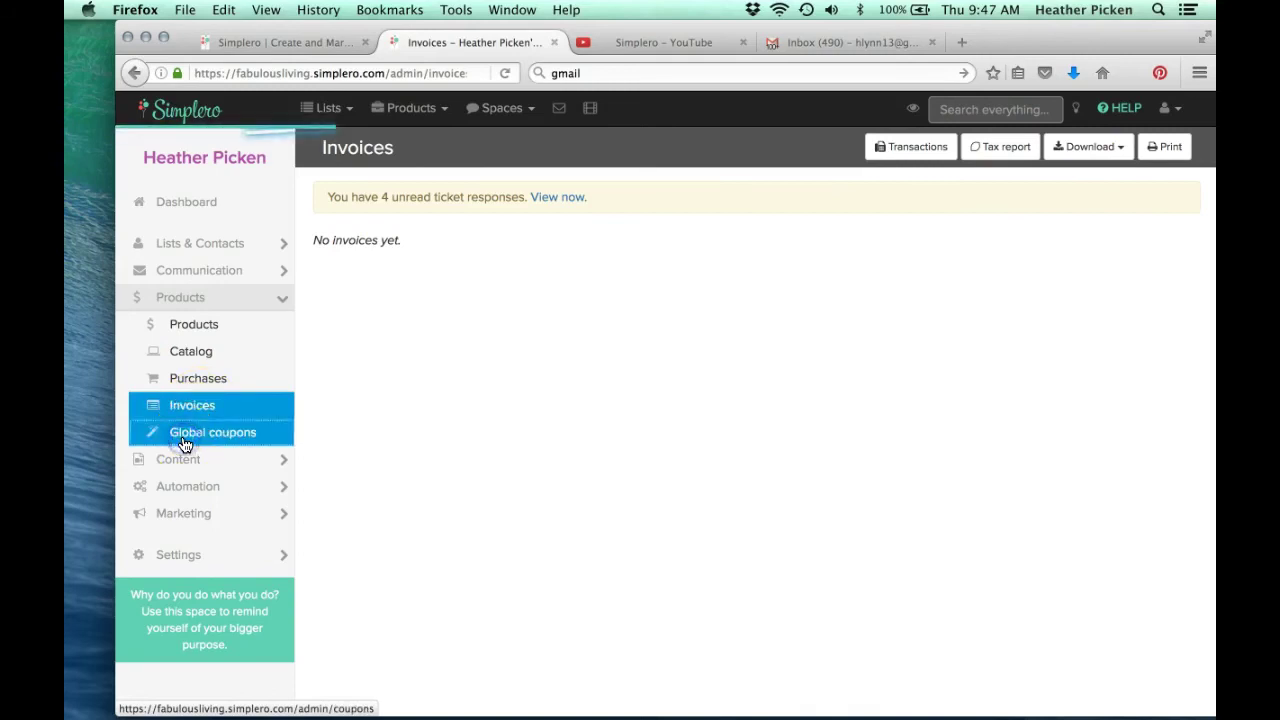
Step: Start a new global coupon with the code "CLIENT ATTRACTION SYSTEM"
left_click(370, 345)
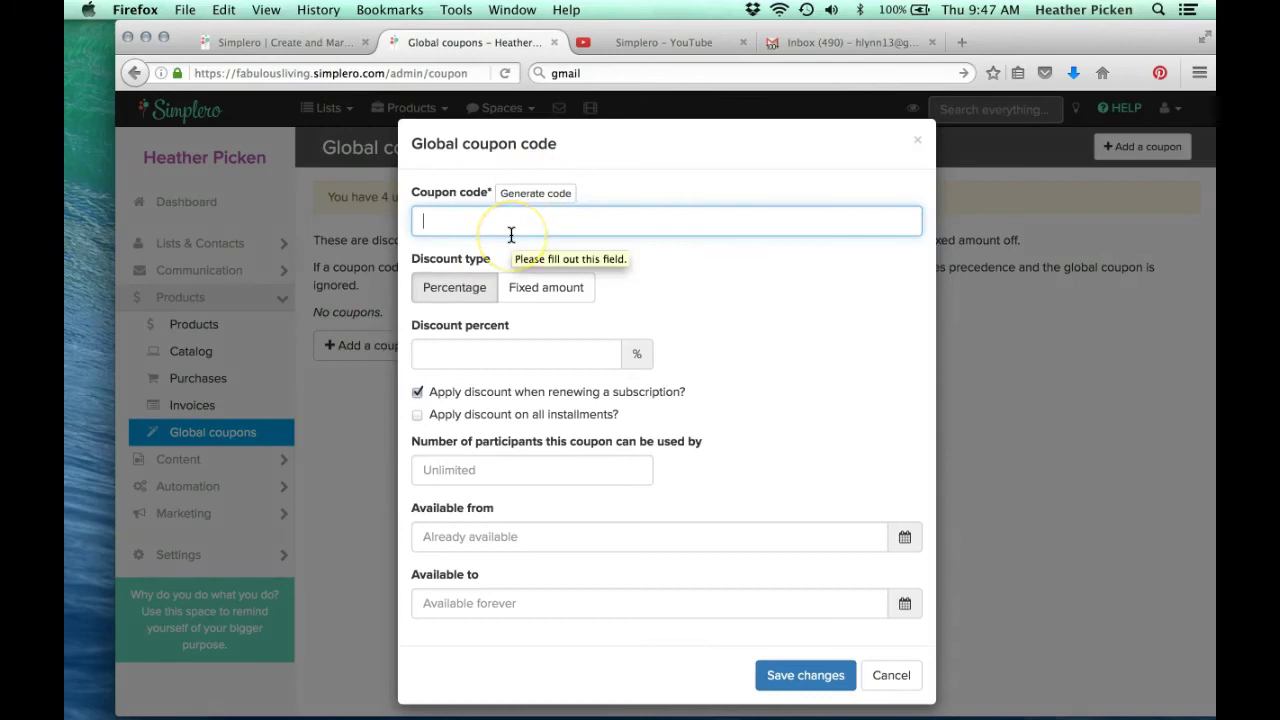
type("CLIE")
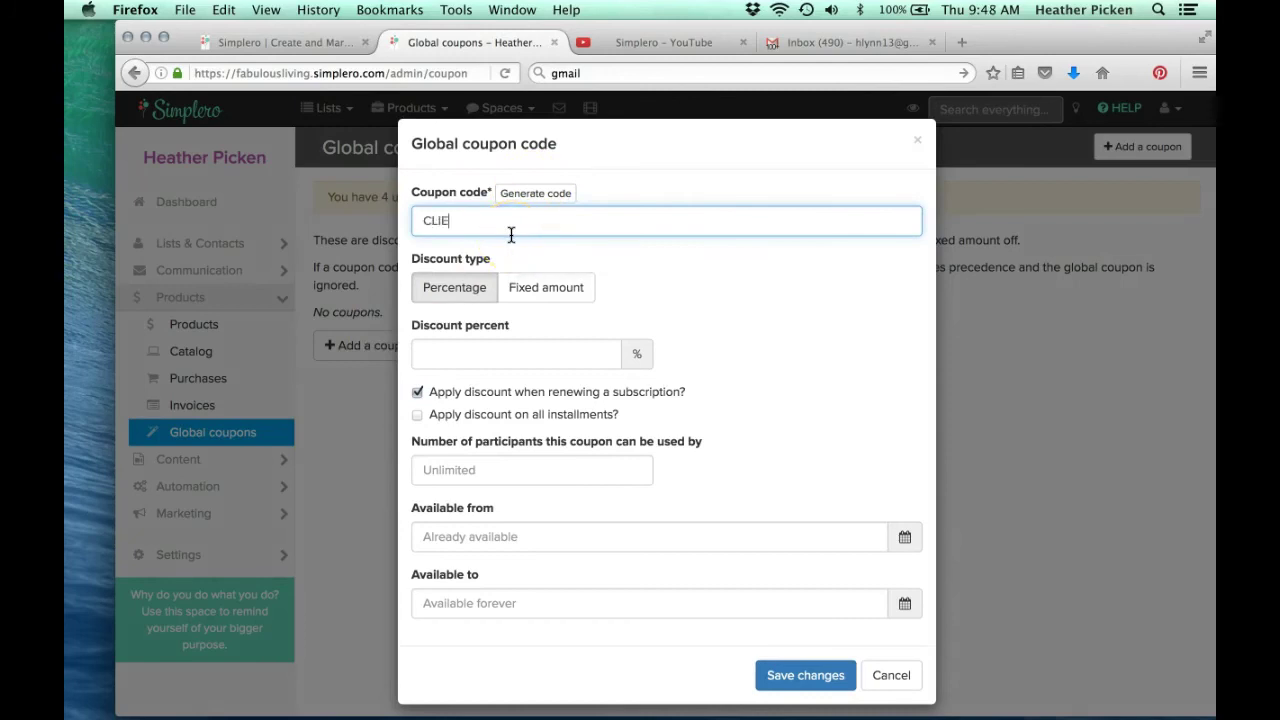
type("NT ATTRACTION SYSTEM")
Step: Give the coupon a percentage discount of 50%
left_click(440, 288)
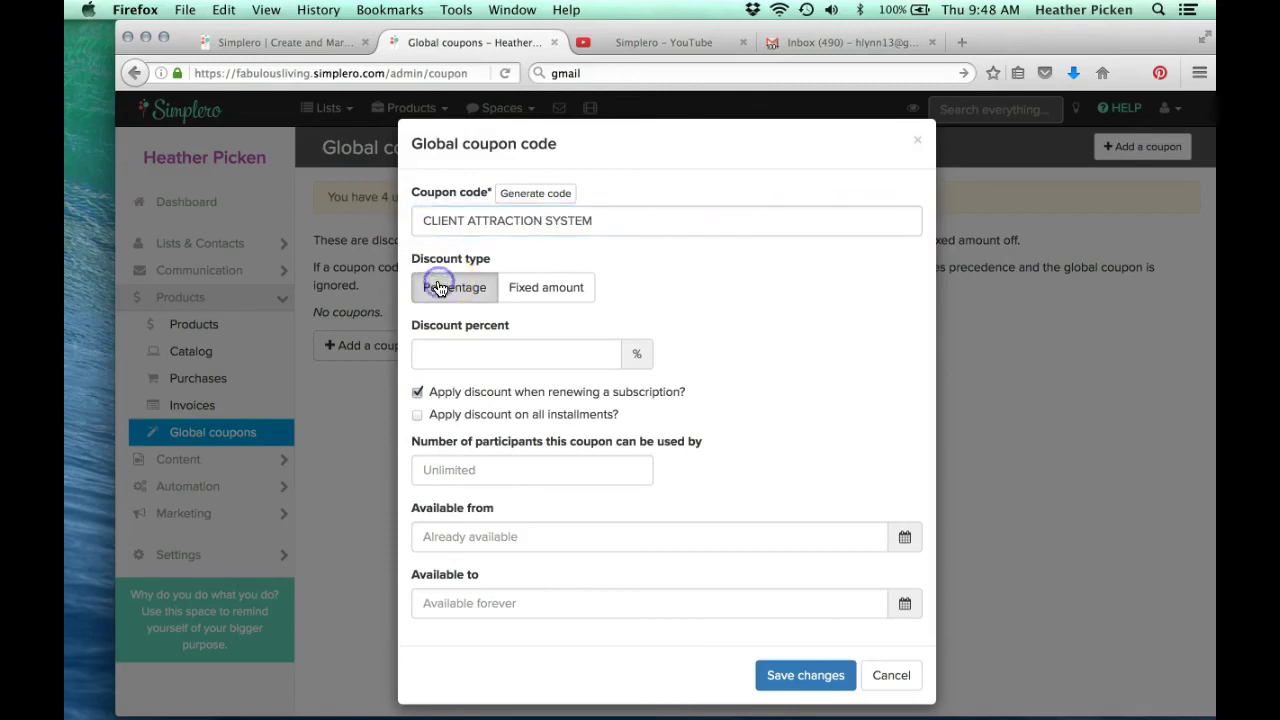
left_click(549, 283)
left_click(447, 290)
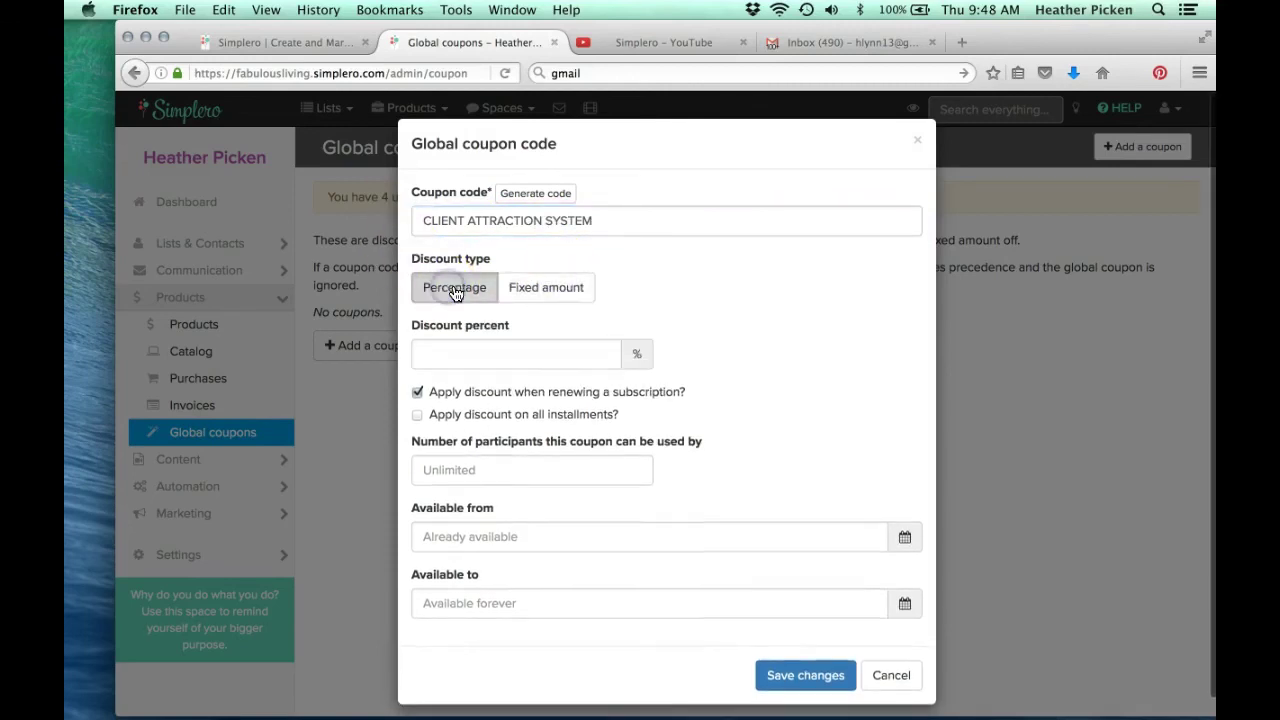
left_click(594, 350)
type("50")
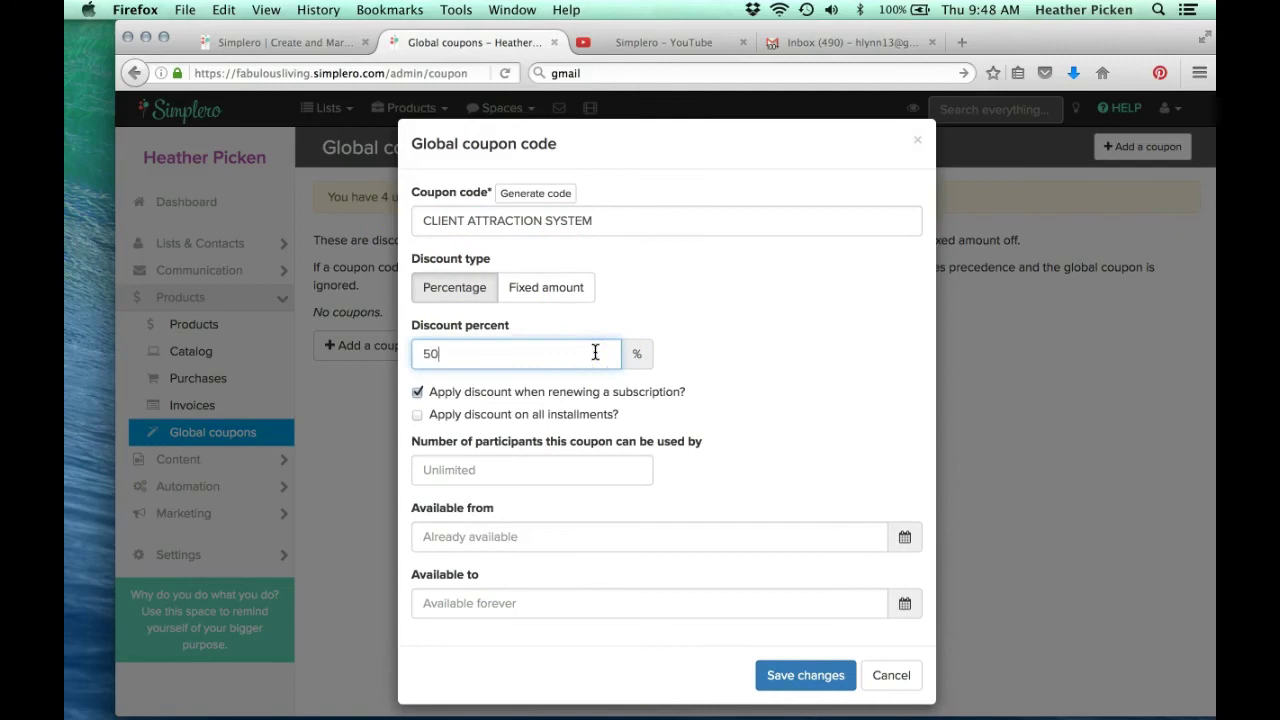
left_click(795, 354)
scroll(795, 354, "down", 1)
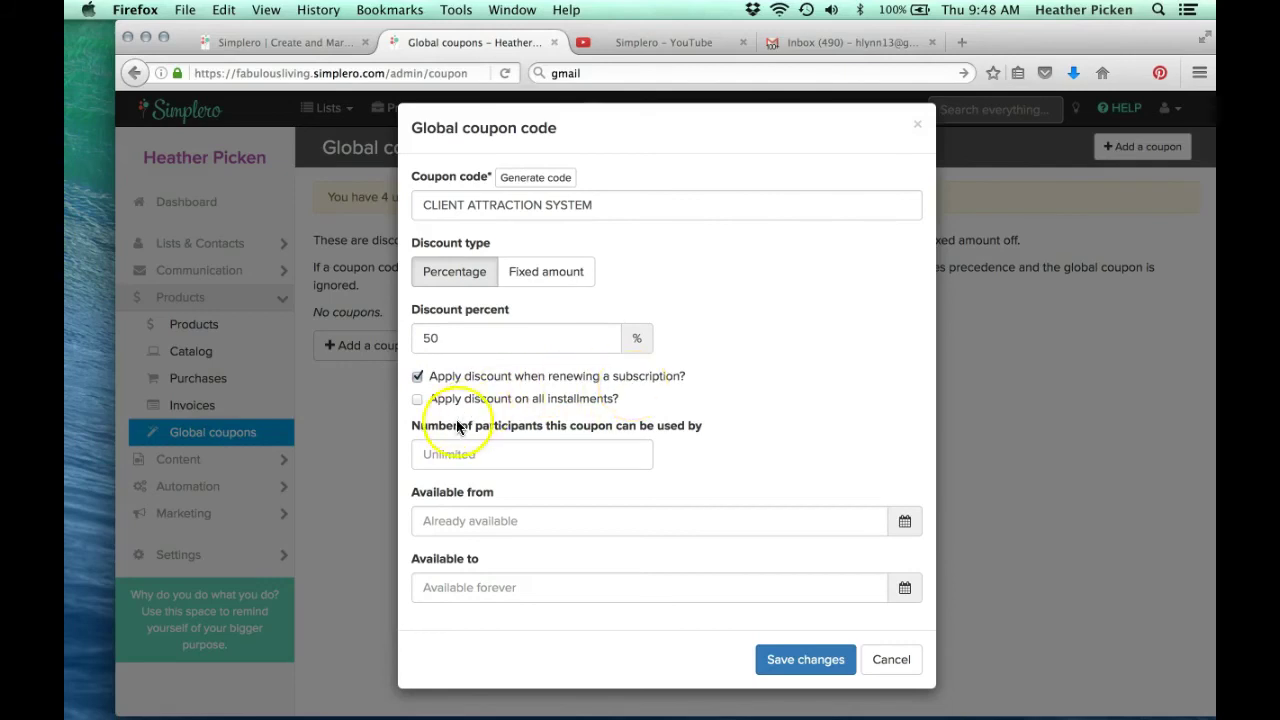
left_click(635, 402)
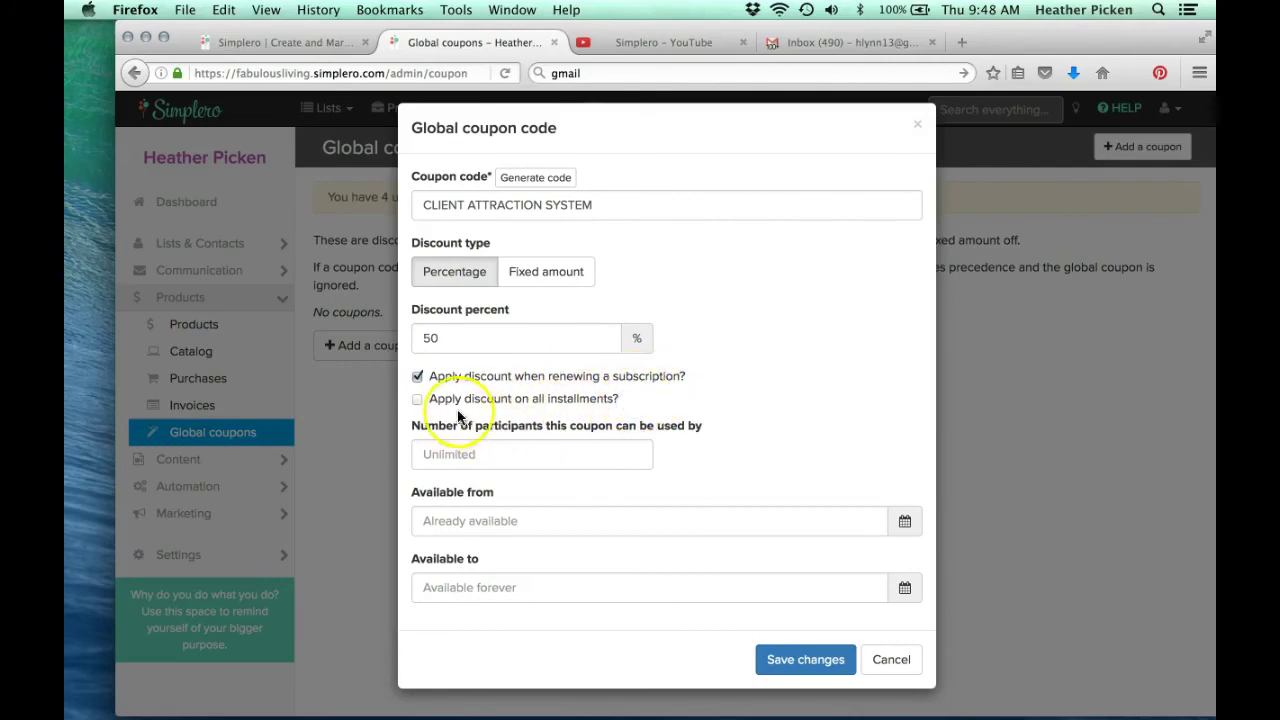
left_click(486, 445)
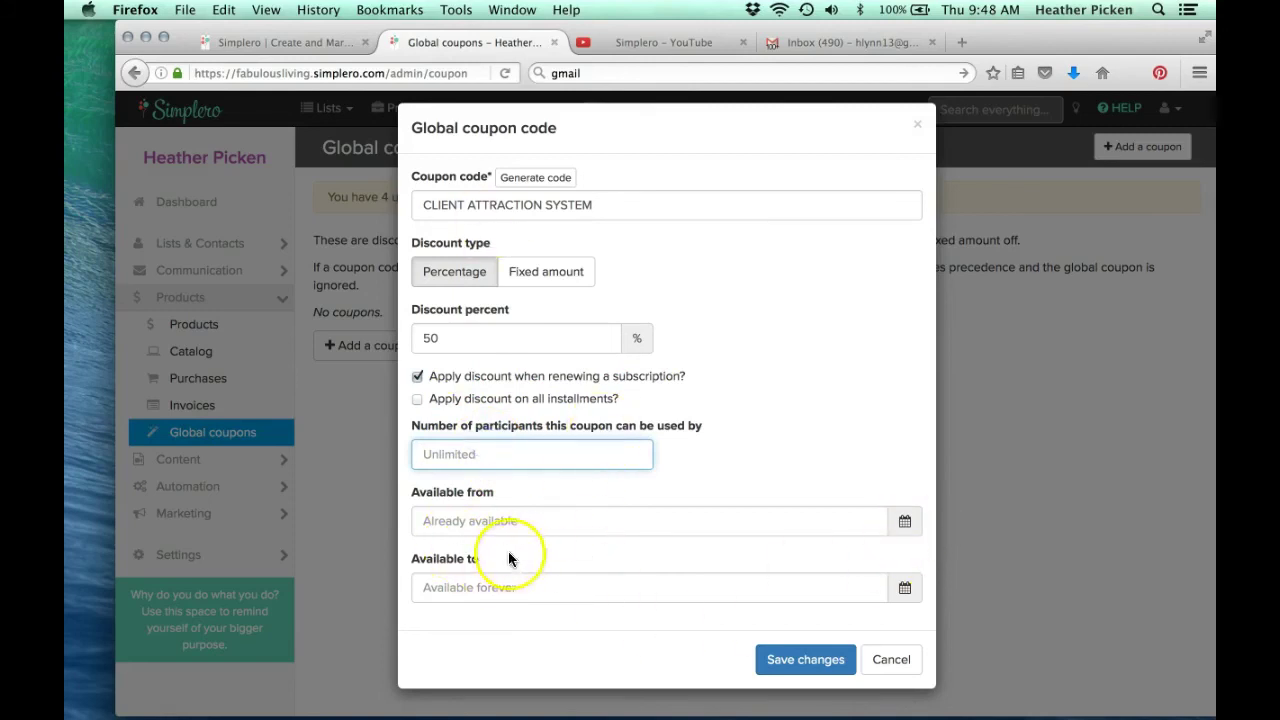
left_click(424, 519)
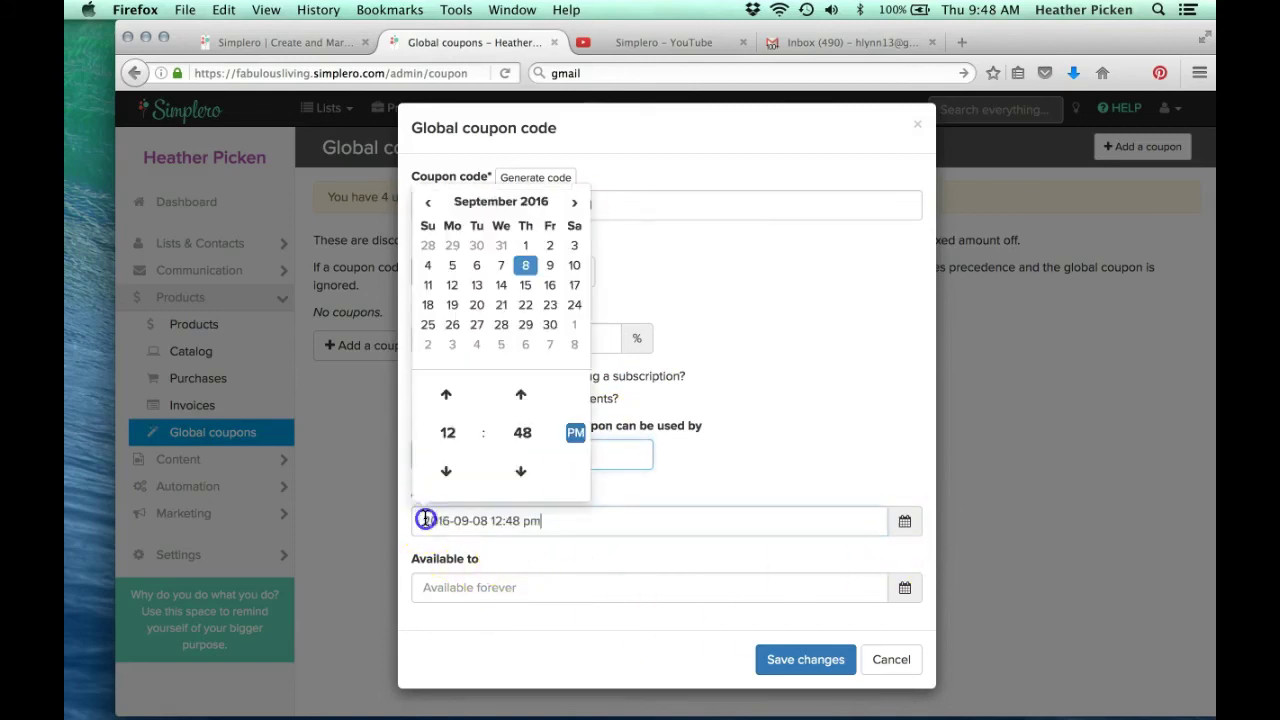
left_click(805, 394)
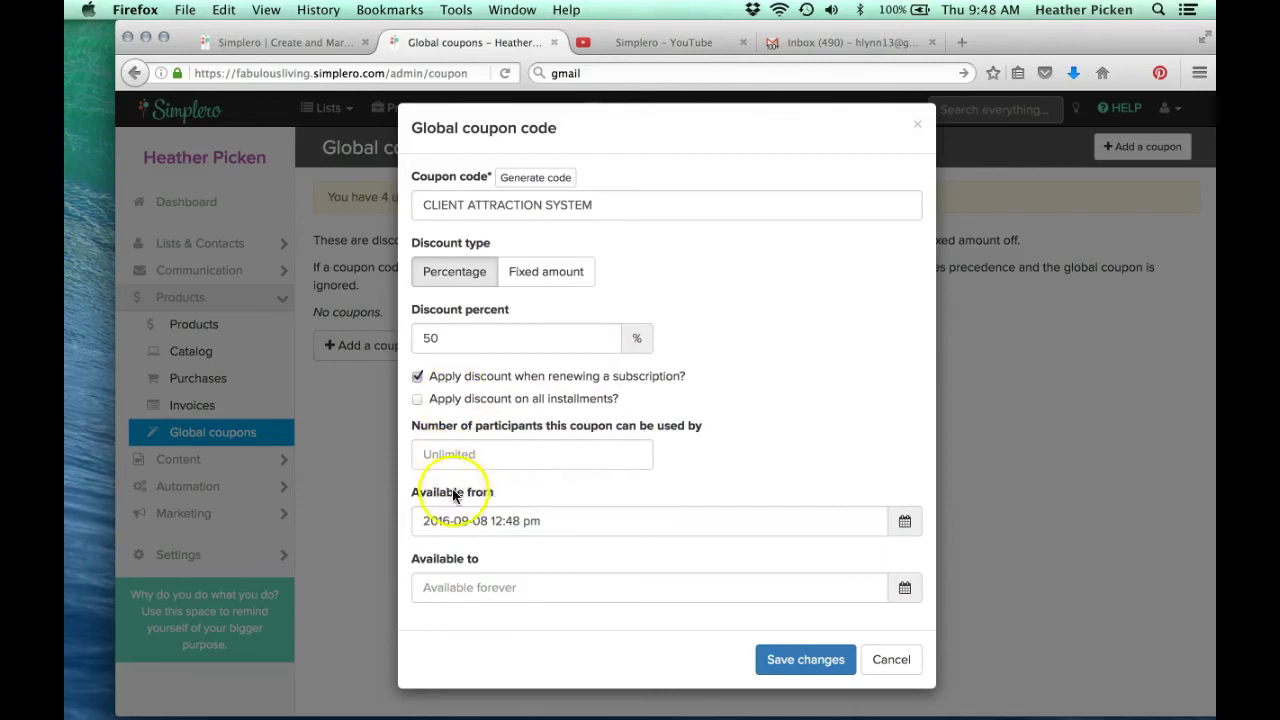
left_click(883, 664)
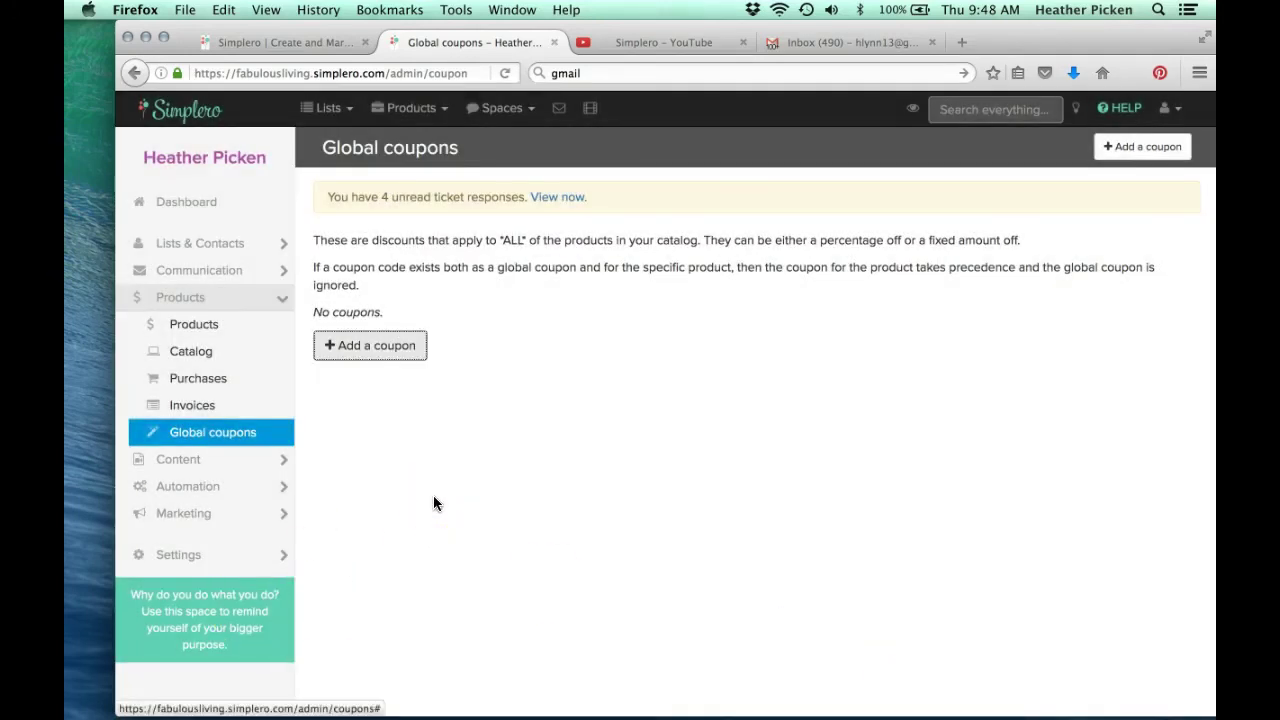
left_click(260, 514)
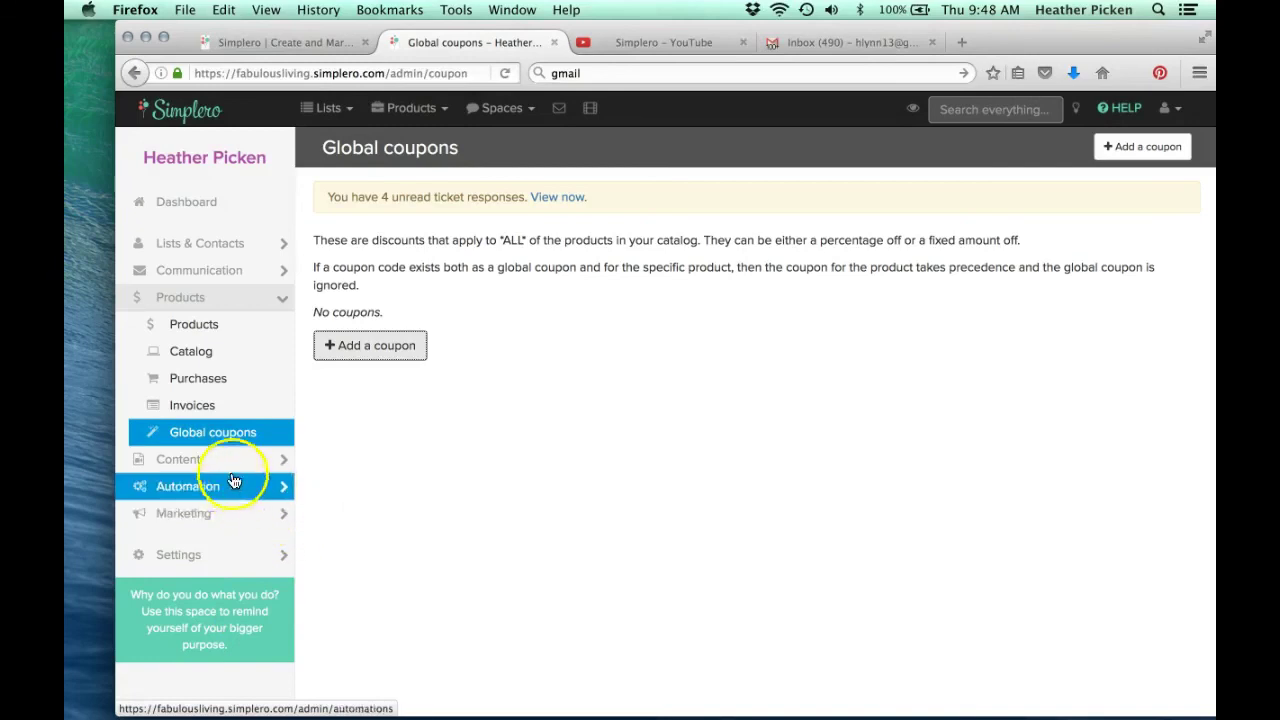